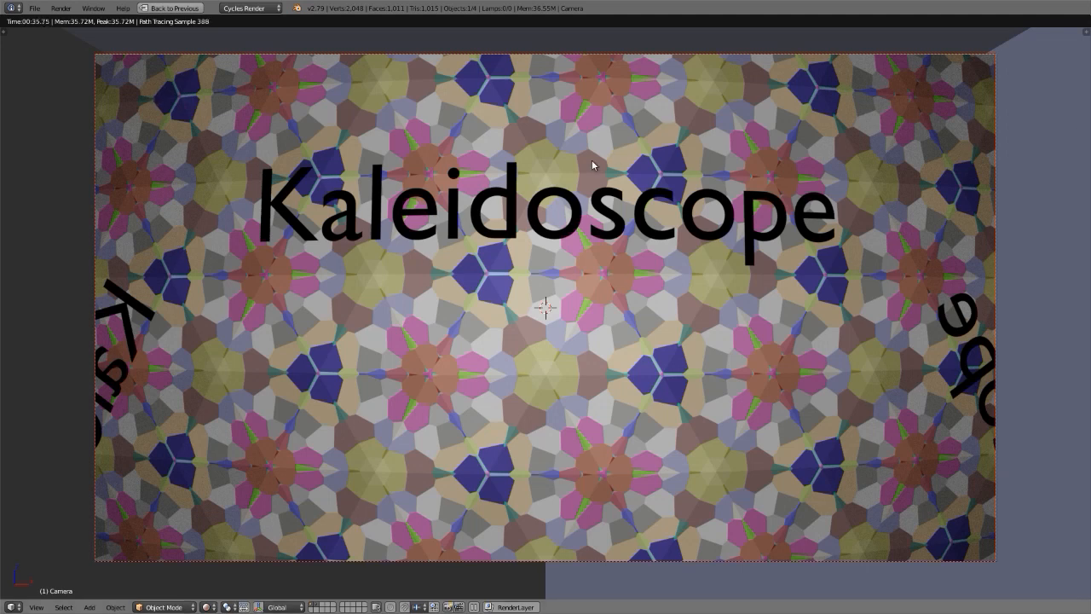
Restore the full window layout from the maximized kaleidoscope preview, stop its live rendering and quit Blender.
{"action": "key", "text": "ctrl+Up"}
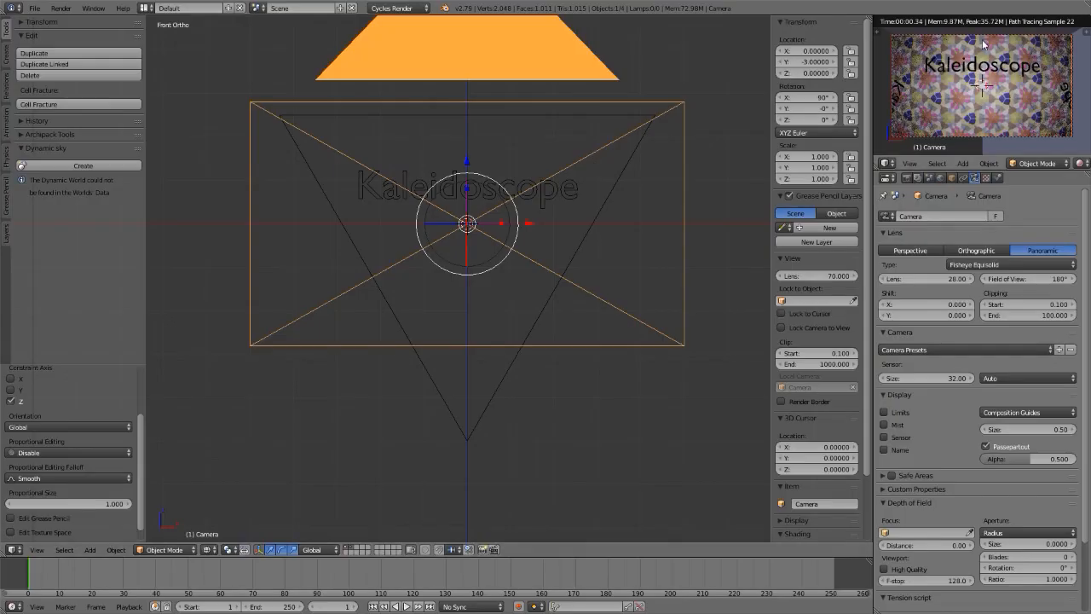
{"action": "key", "text": "shift+z"}
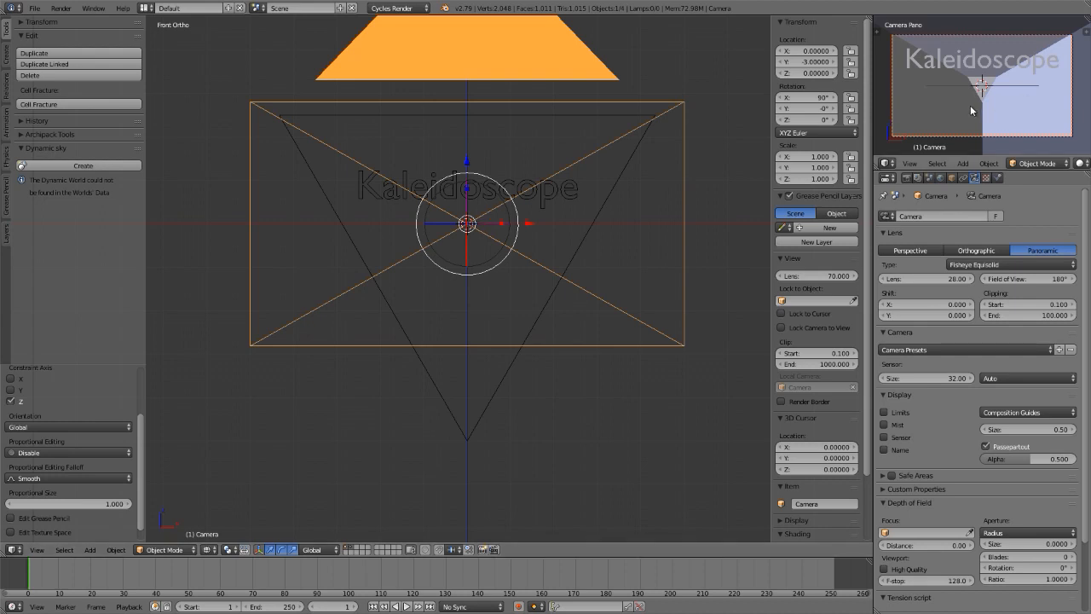
{"action": "left_click", "coordinate": [38, 10]}
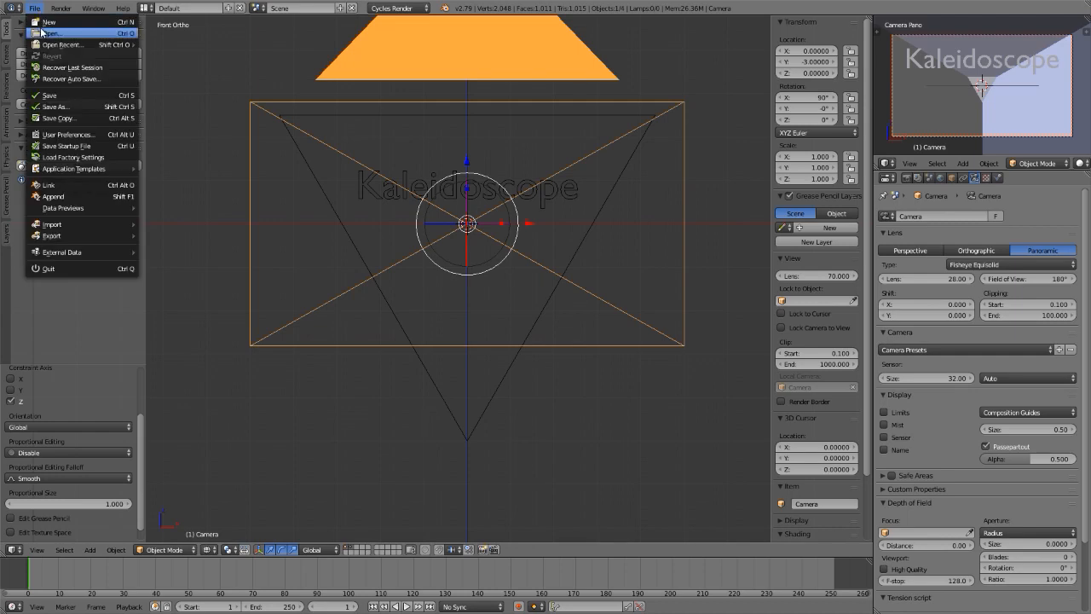
{"action": "left_click", "coordinate": [64, 271]}
{"action": "left_click", "coordinate": [66, 272]}
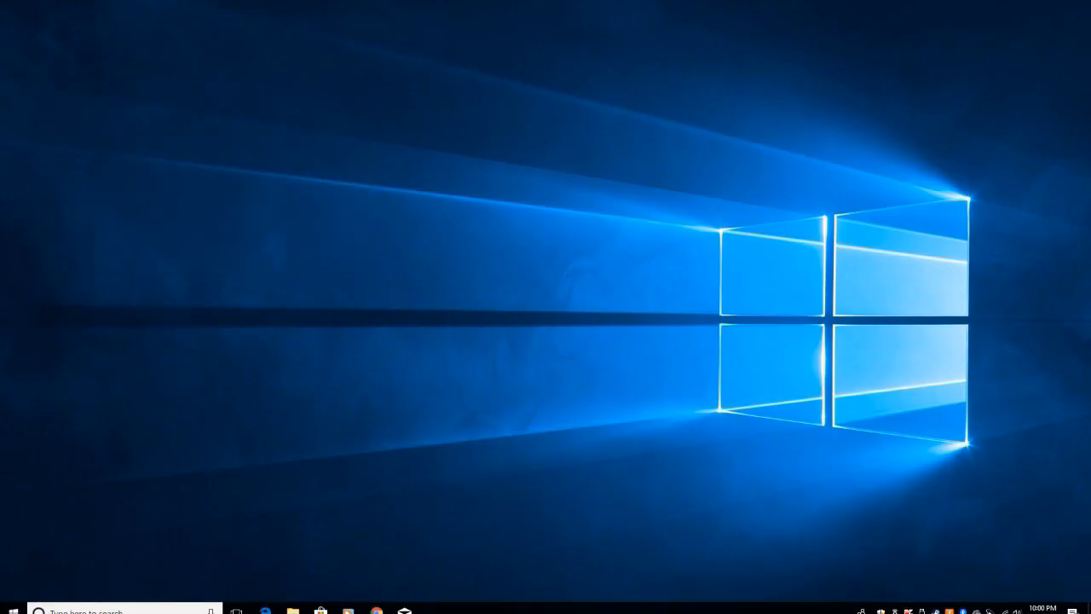
Start a fresh Blender session and dismiss the splash screen.
{"action": "left_click", "coordinate": [14, 604]}
{"action": "left_click", "coordinate": [71, 296]}
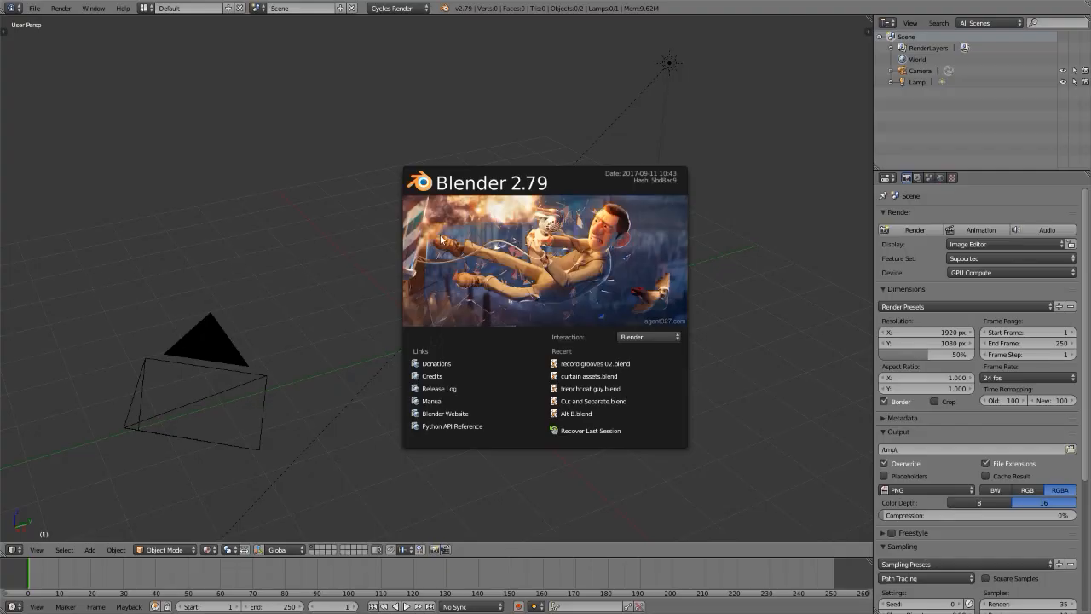
{"action": "left_click", "coordinate": [429, 210]}
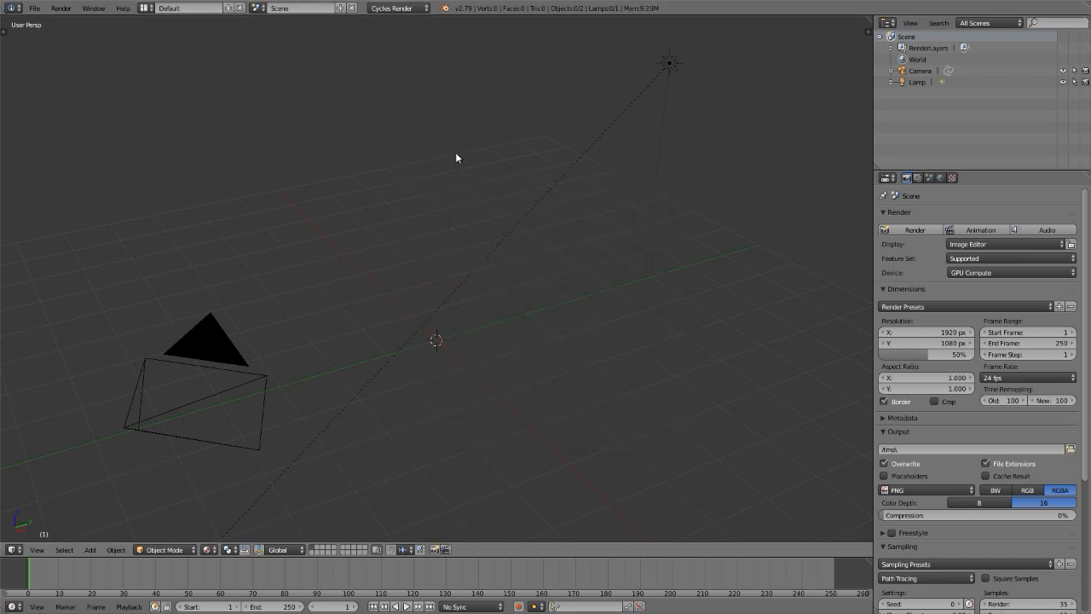
Delete the default lamp from the scene.
{"action": "right_click", "coordinate": [670, 65]}
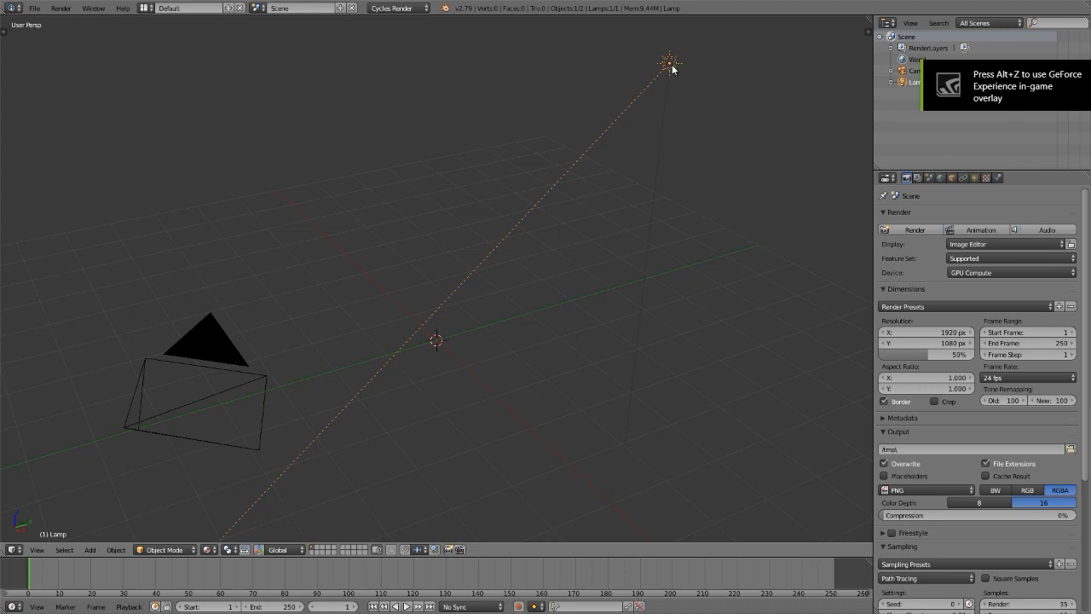
{"action": "key", "text": "x"}
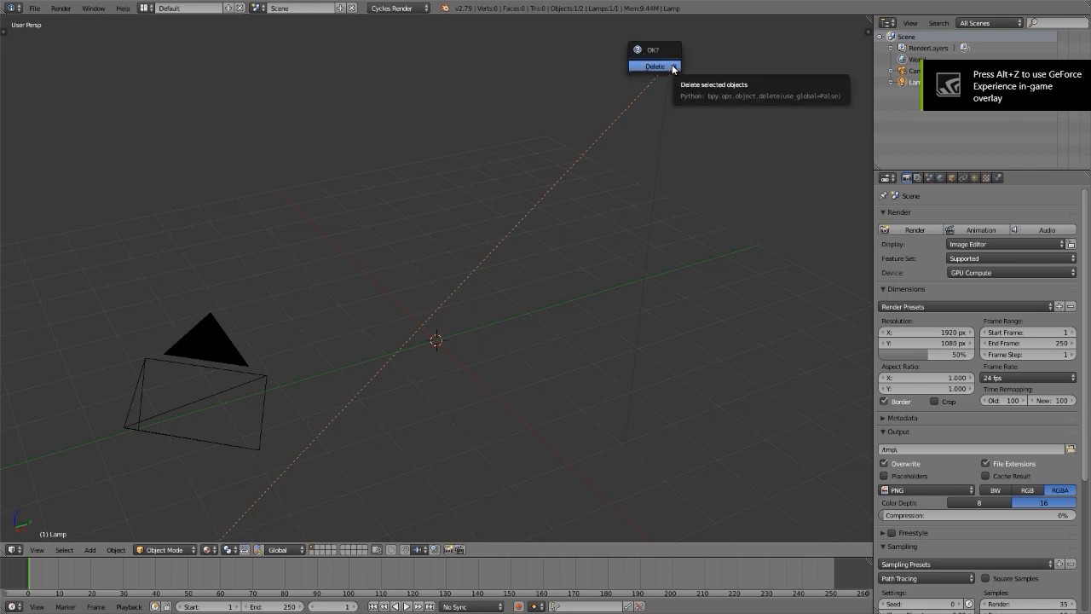
{"action": "left_click", "coordinate": [670, 65]}
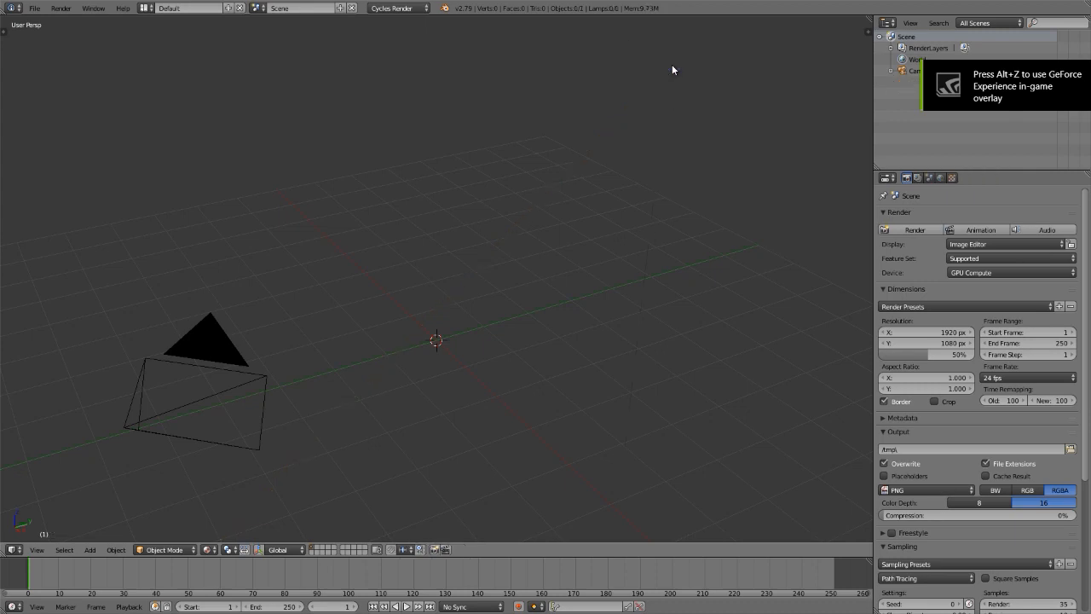
Clear the camera's location and rotation, and rotate it 90° about the X axis.
{"action": "right_click", "coordinate": [214, 335]}
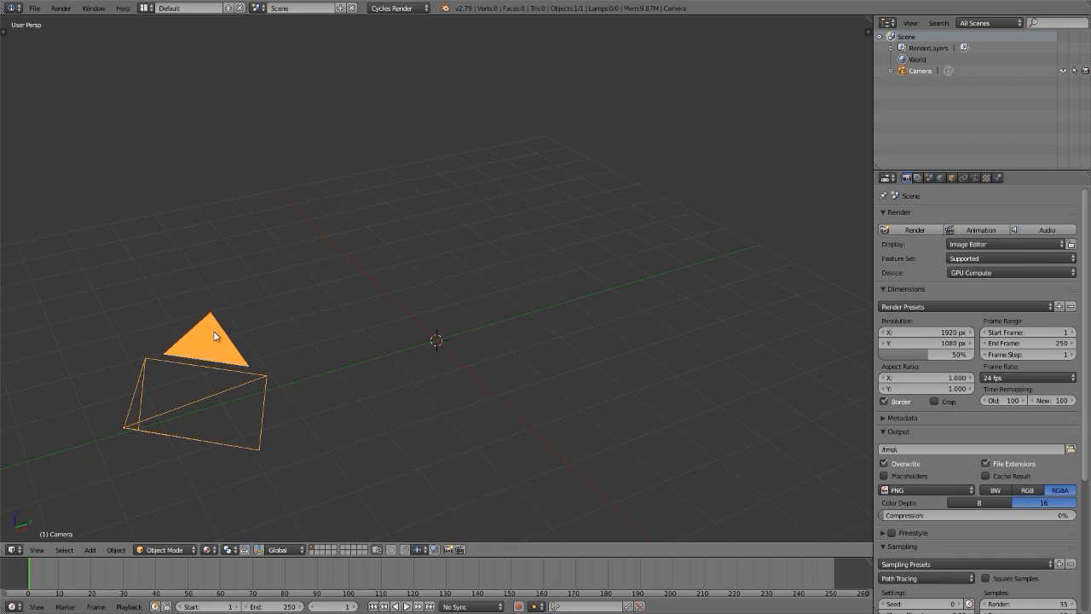
{"action": "key", "text": "alt+g"}
{"action": "key", "text": "alt+r"}
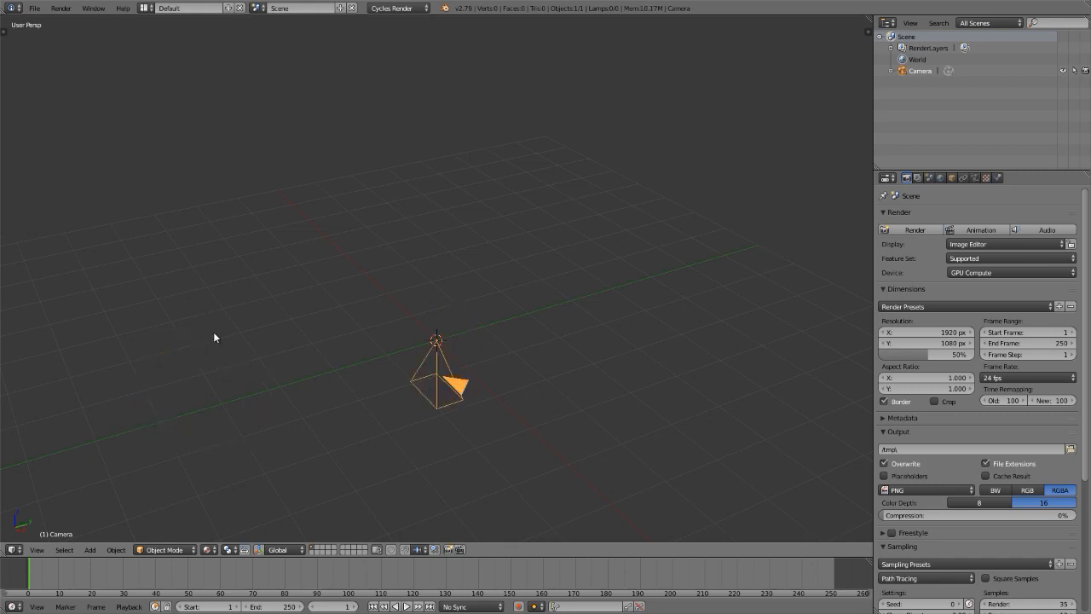
{"action": "type", "text": "rx90"}
{"action": "key", "text": "Return"}
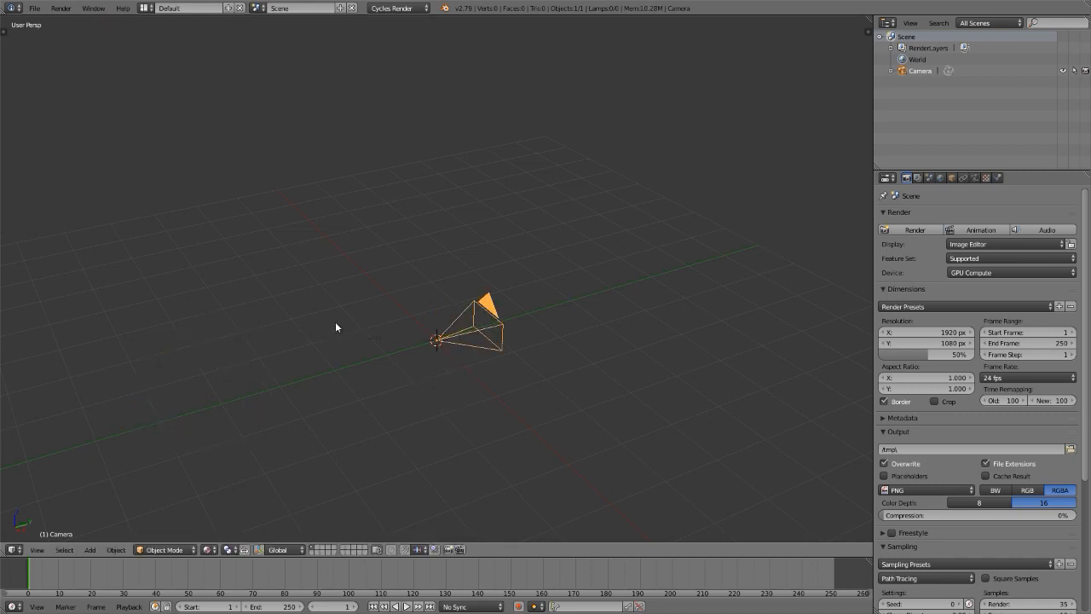
Show the 3D manipulator and move the camera back from the origin along the negative Y axis.
{"action": "key", "text": "ctrl+space"}
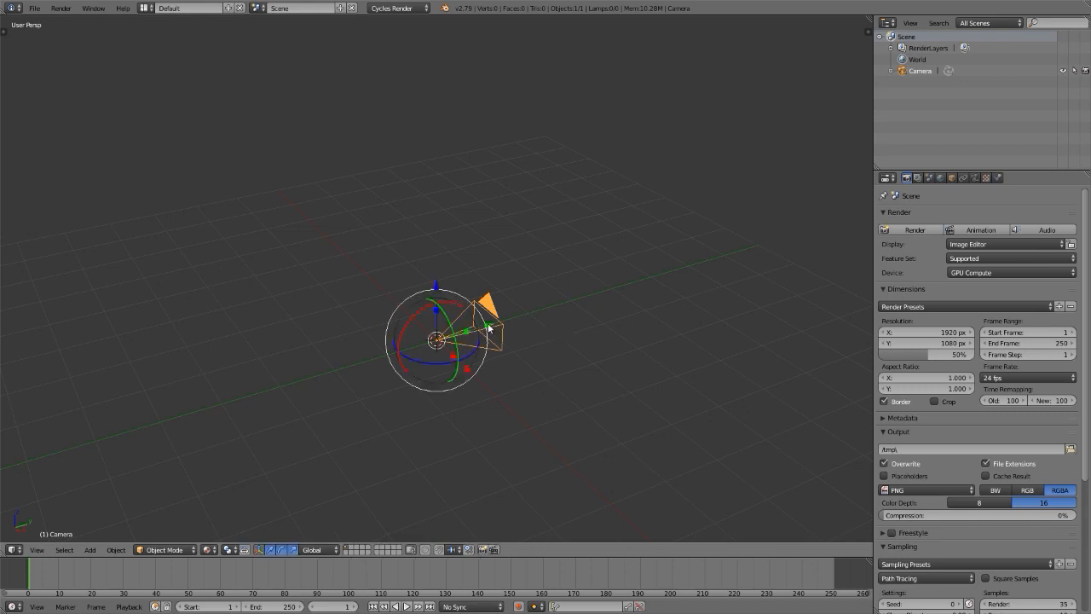
{"action": "left_click_drag", "start_coordinate": [490, 328], "coordinate": [337, 362]}
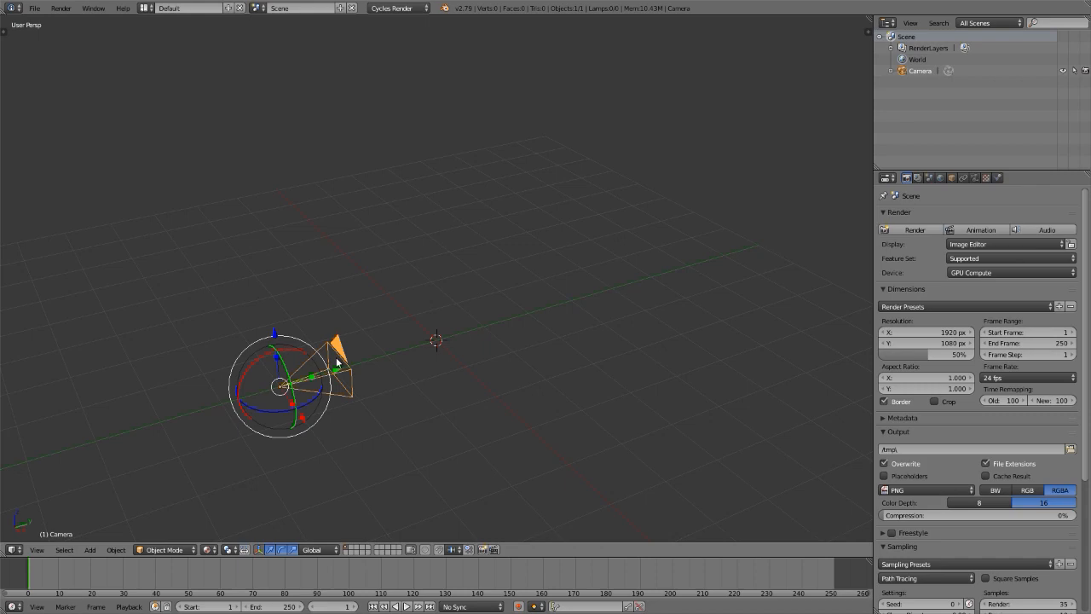
Show the tool shelf, deselect the camera, and add a cylinder at the origin with an X rotation of 90°.
{"action": "key", "text": "t"}
{"action": "key", "text": "a"}
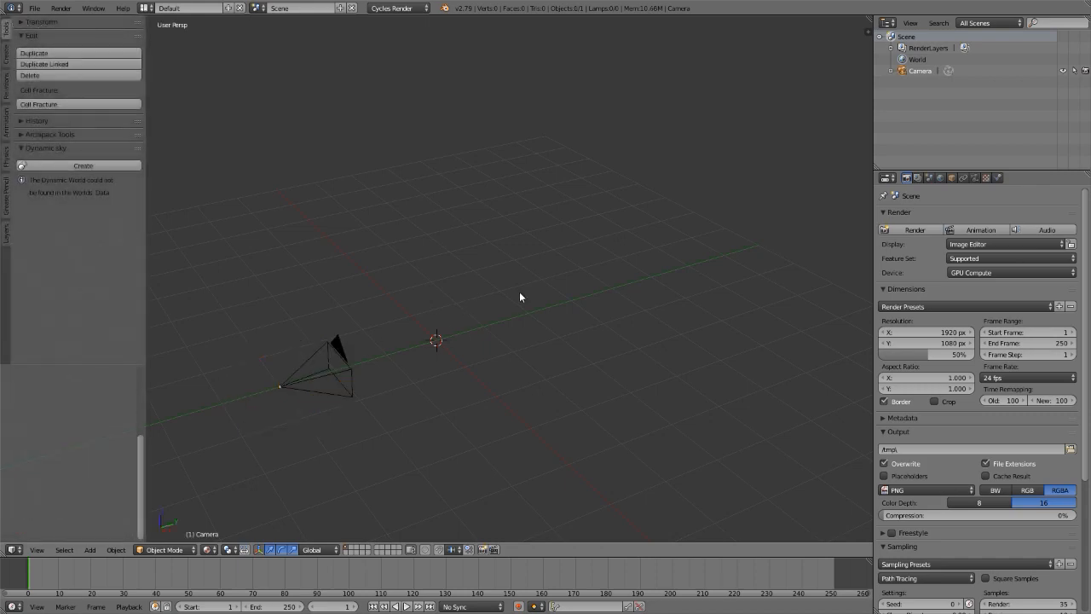
{"action": "key", "text": "shift+a"}
{"action": "mouse_move", "coordinate": [500, 135]}
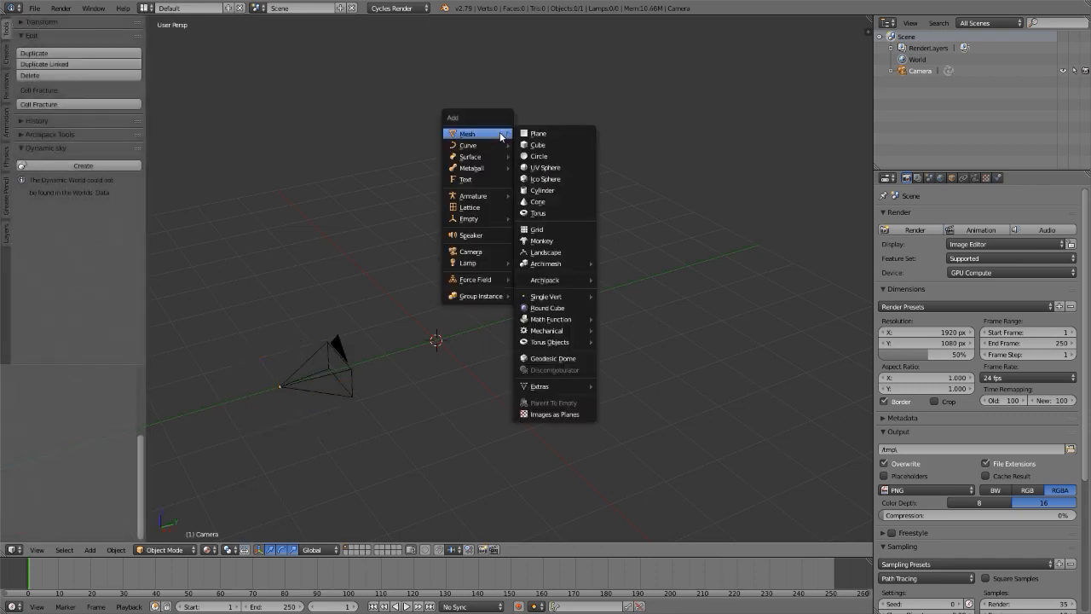
{"action": "left_click", "coordinate": [540, 190]}
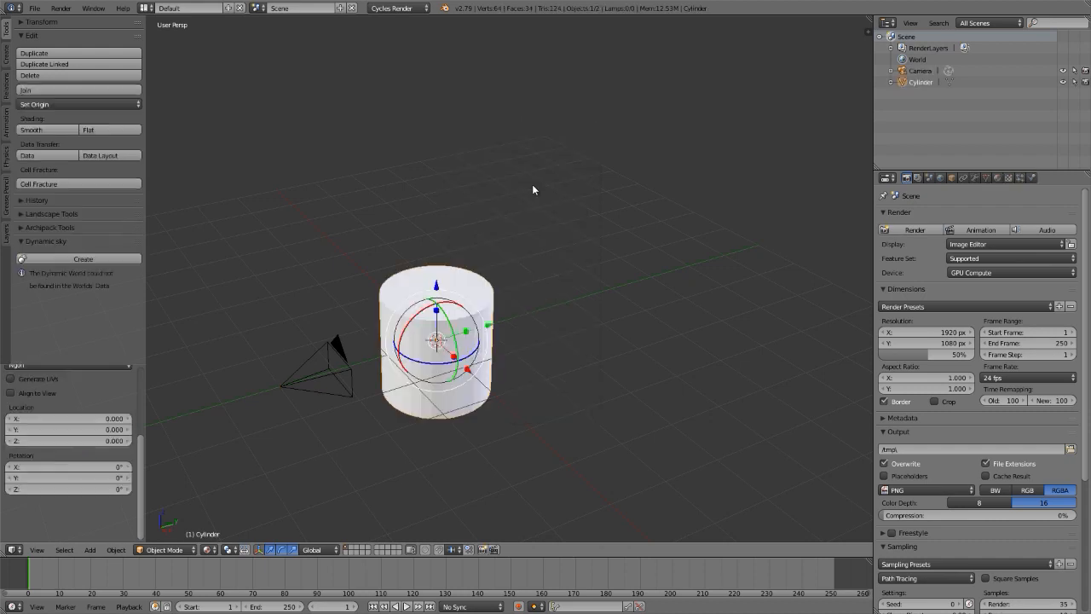
{"action": "left_click", "coordinate": [50, 465]}
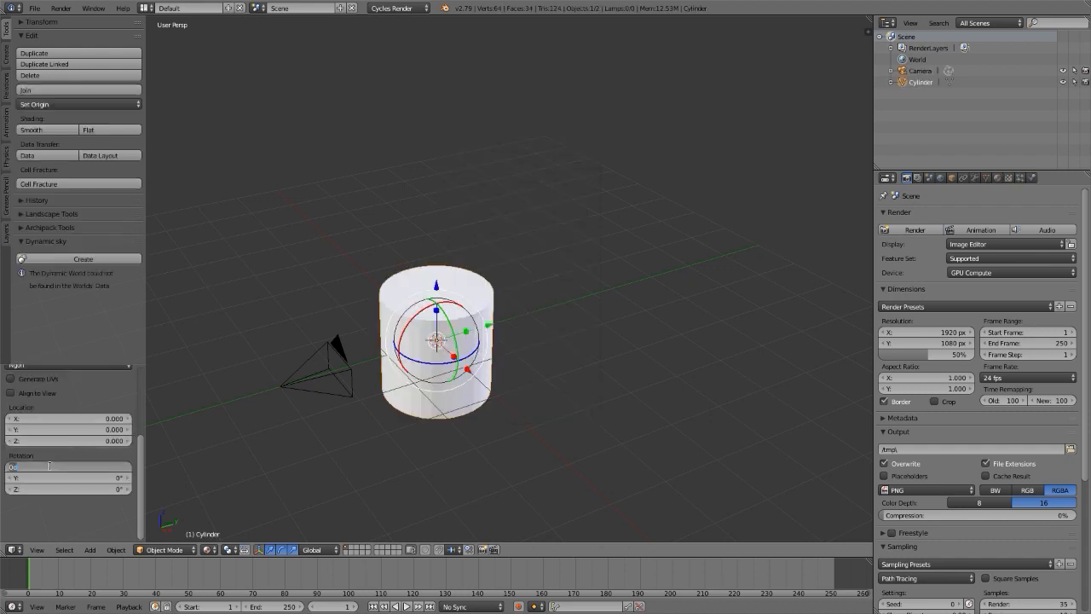
{"action": "type", "text": "90"}
{"action": "key", "text": "Return"}
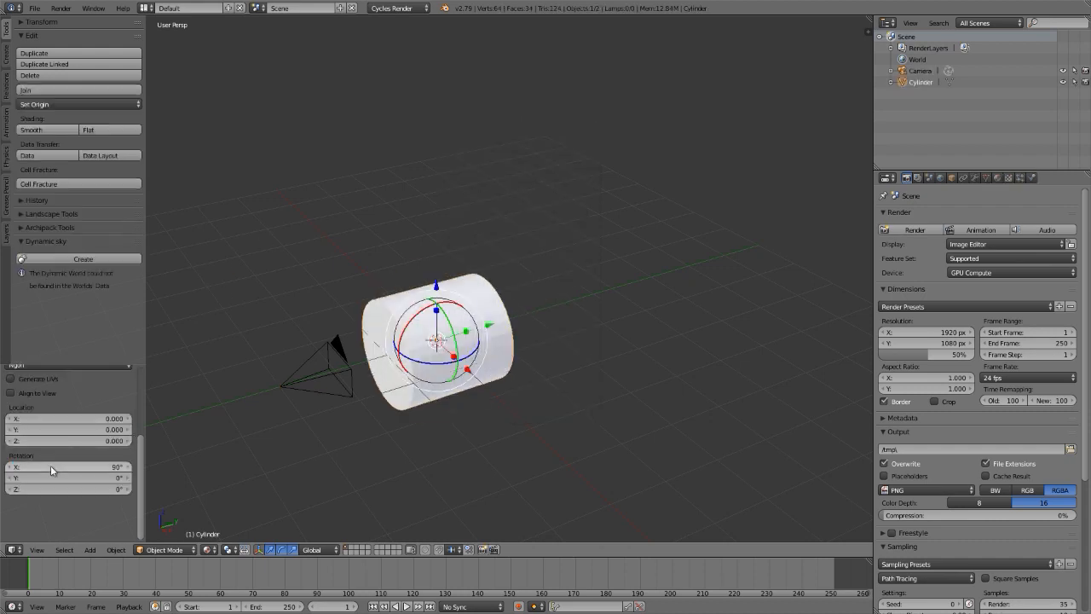
Set the new cylinder's depth to 6 and its vertex count to 3 to form a triangular prism.
{"action": "scroll", "coordinate": [51, 466], "scroll_direction": "up", "scroll_amount": 5}
{"action": "left_click", "coordinate": [56, 451]}
{"action": "type", "text": "6"}
{"action": "key", "text": "Return"}
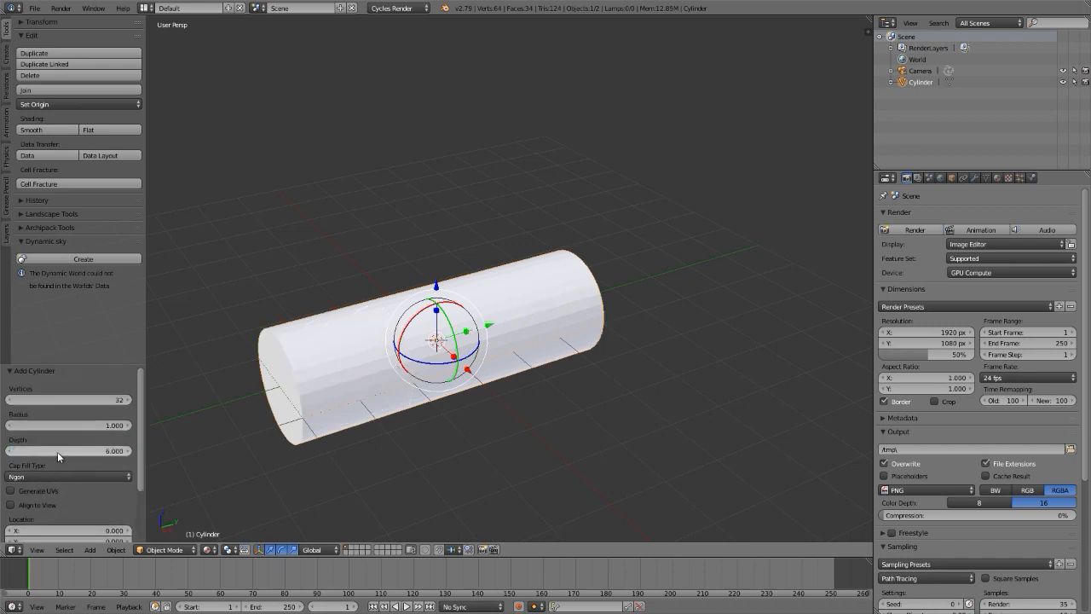
{"action": "left_click", "coordinate": [58, 401]}
{"action": "type", "text": "3"}
{"action": "key", "text": "Return"}
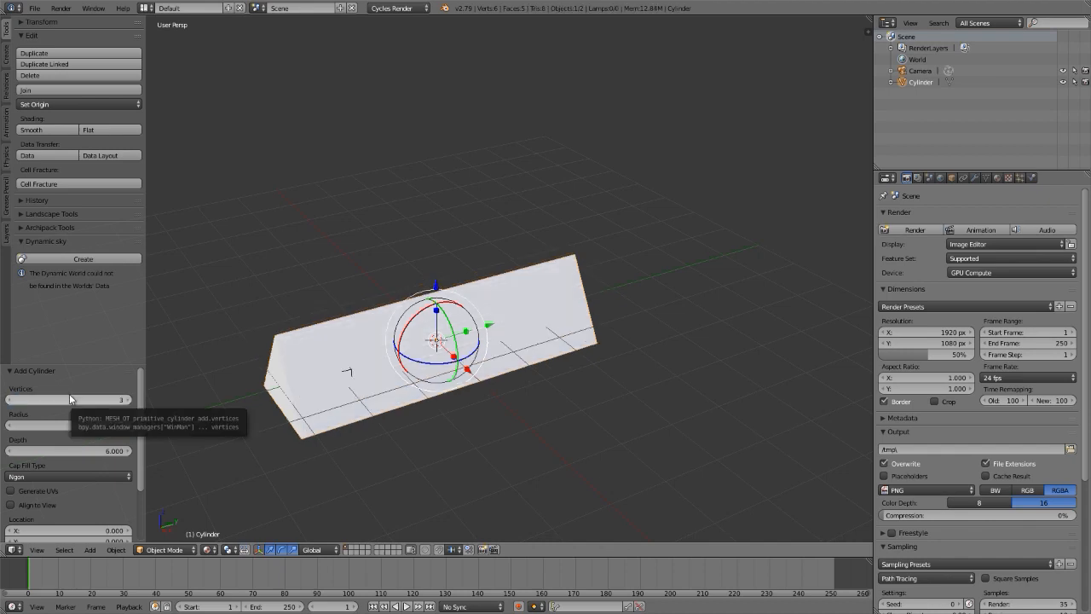
Set the triangular prism's Y rotation to 60° so one corner points down.
{"action": "scroll", "coordinate": [69, 394], "scroll_direction": "down", "scroll_amount": 3}
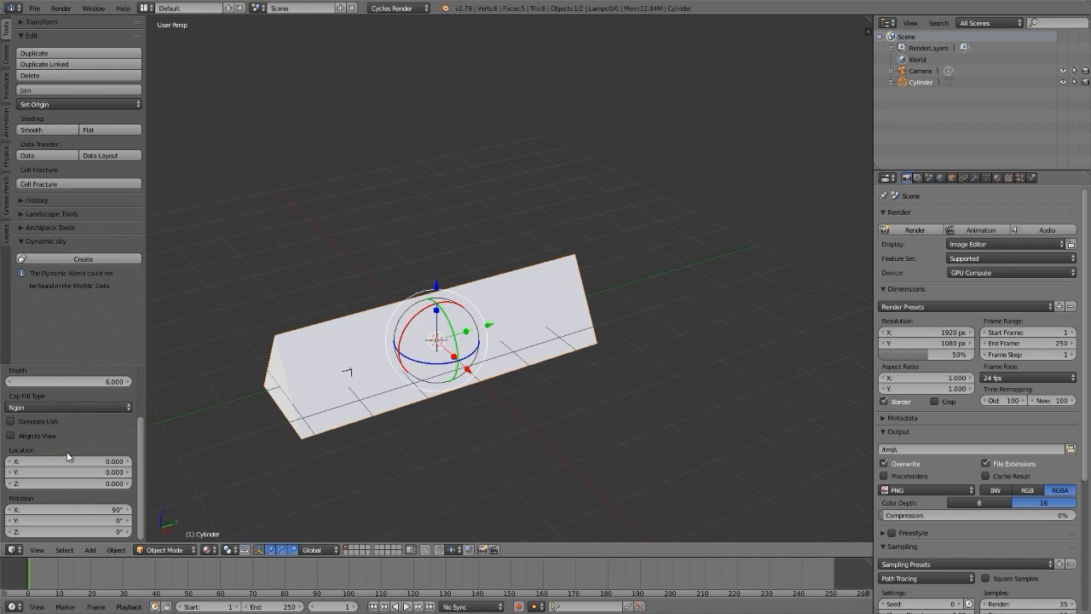
{"action": "left_click", "coordinate": [73, 520]}
{"action": "type", "text": "60"}
{"action": "key", "text": "Return"}
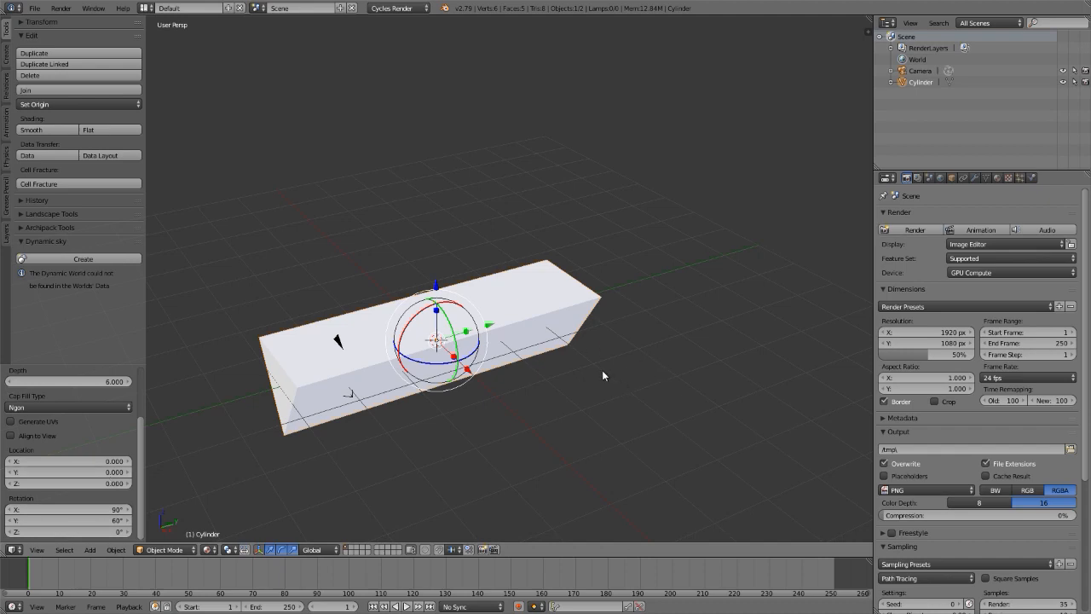
Set the prism's cap fill type to Nothing to open its ends, and switch the viewport to solid shading.
{"action": "left_click", "coordinate": [32, 407]}
{"action": "left_click", "coordinate": [31, 398]}
{"action": "key", "text": "z"}
{"action": "key", "text": "z"}
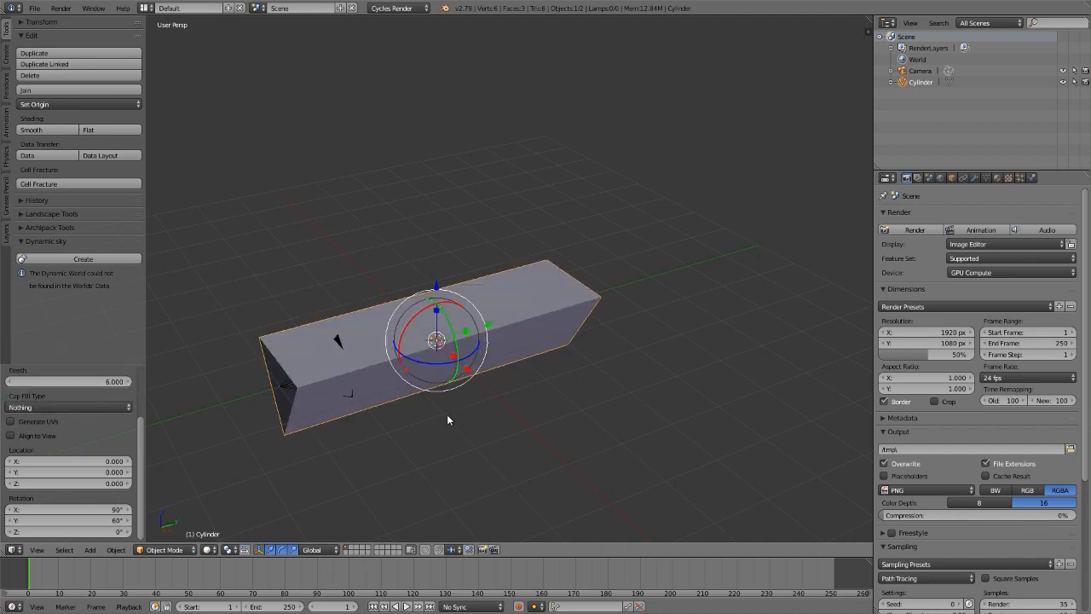
Add a plane at the origin, rotate its mesh 90° about X in Edit Mode, and return to Object Mode.
{"action": "key", "text": "shift+a"}
{"action": "mouse_move", "coordinate": [447, 414]}
{"action": "left_click", "coordinate": [486, 135]}
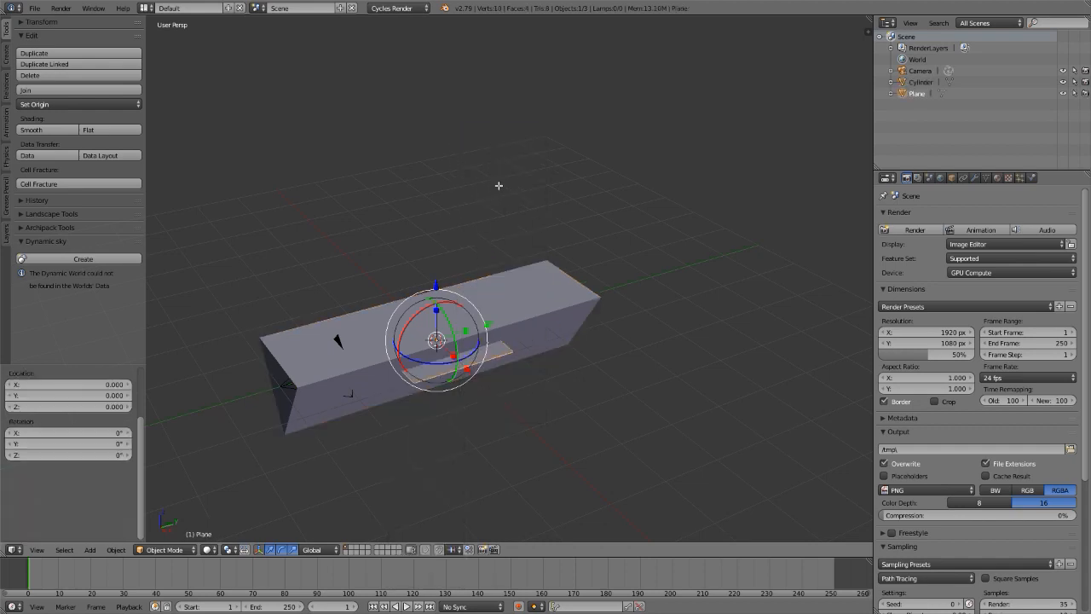
{"action": "key", "text": "Tab"}
{"action": "key", "text": "r"}
{"action": "key", "text": "x"}
{"action": "key", "text": "9"}
{"action": "key", "text": "0"}
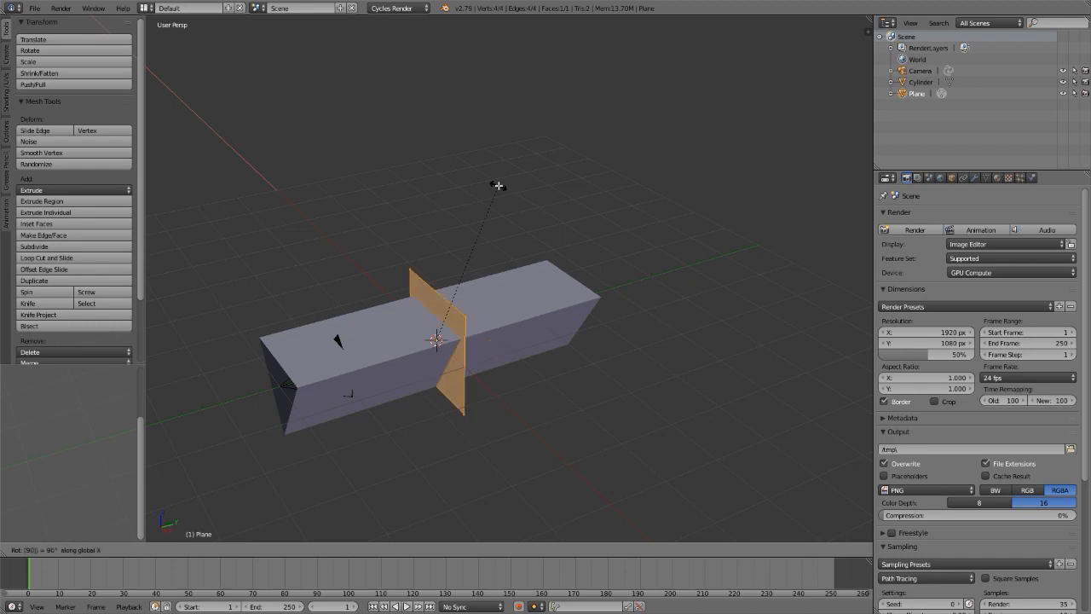
{"action": "key", "text": "Return"}
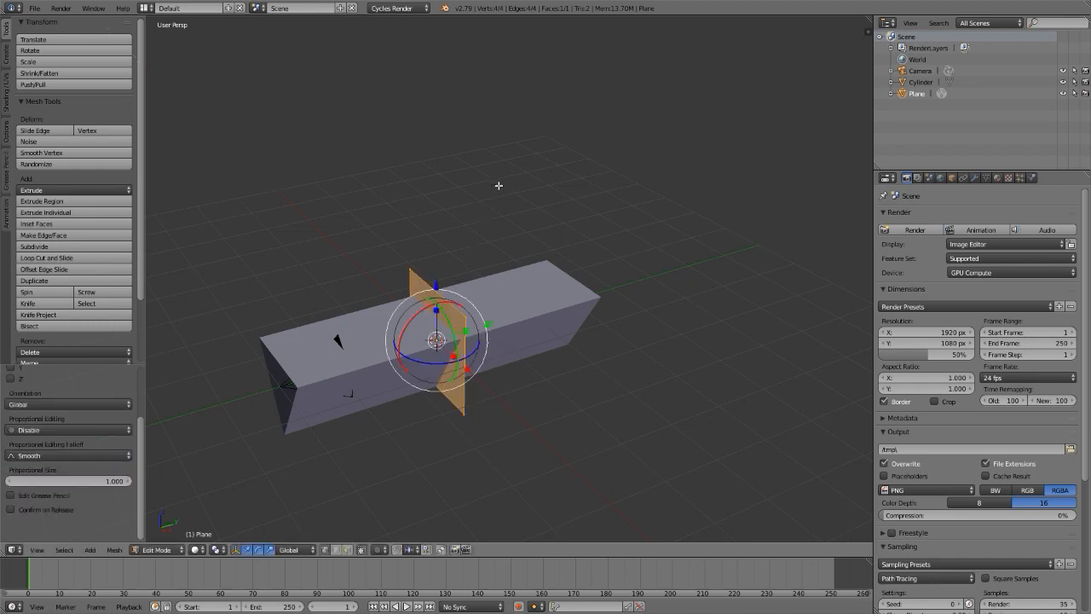
{"action": "key", "text": "KP_Decimal"}
{"action": "middle_click_drag", "start_coordinate": [502, 202], "coordinate": [506, 241]}
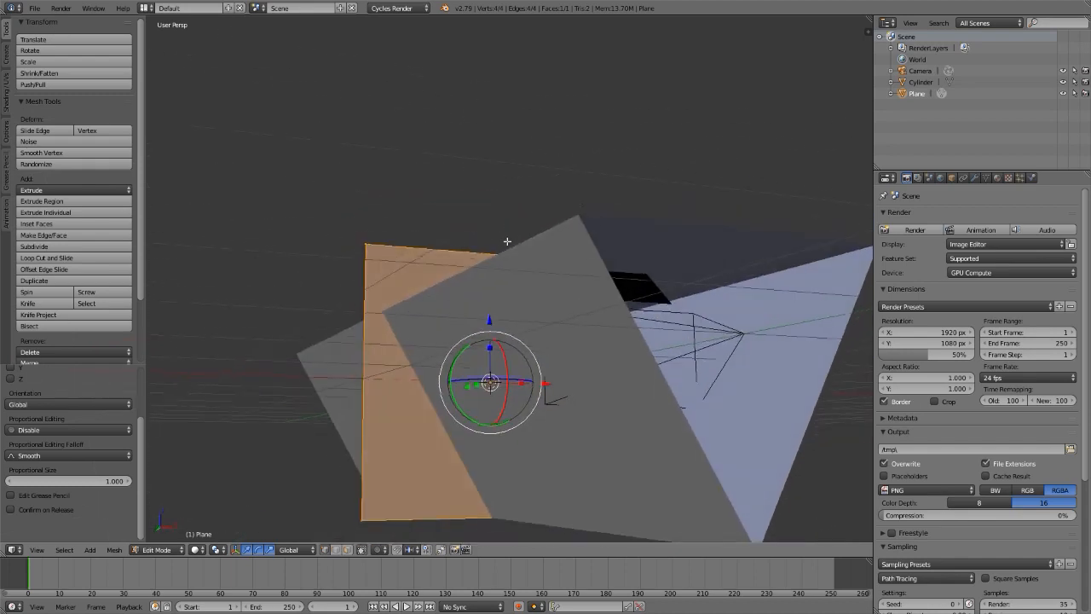
{"action": "middle_click_drag", "start_coordinate": [496, 348], "coordinate": [399, 285]}
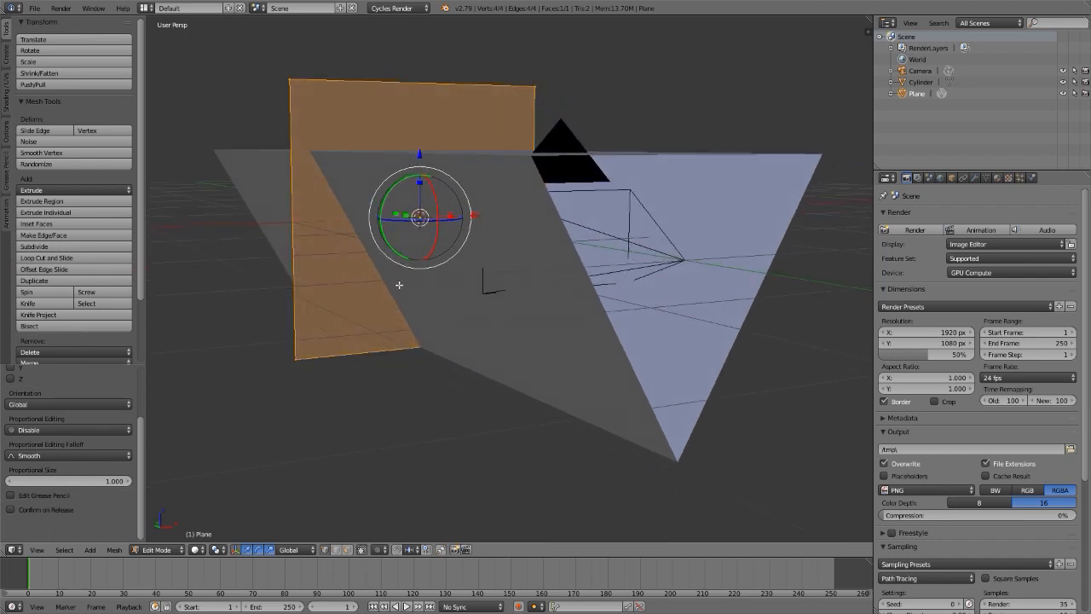
{"action": "key", "text": "Tab"}
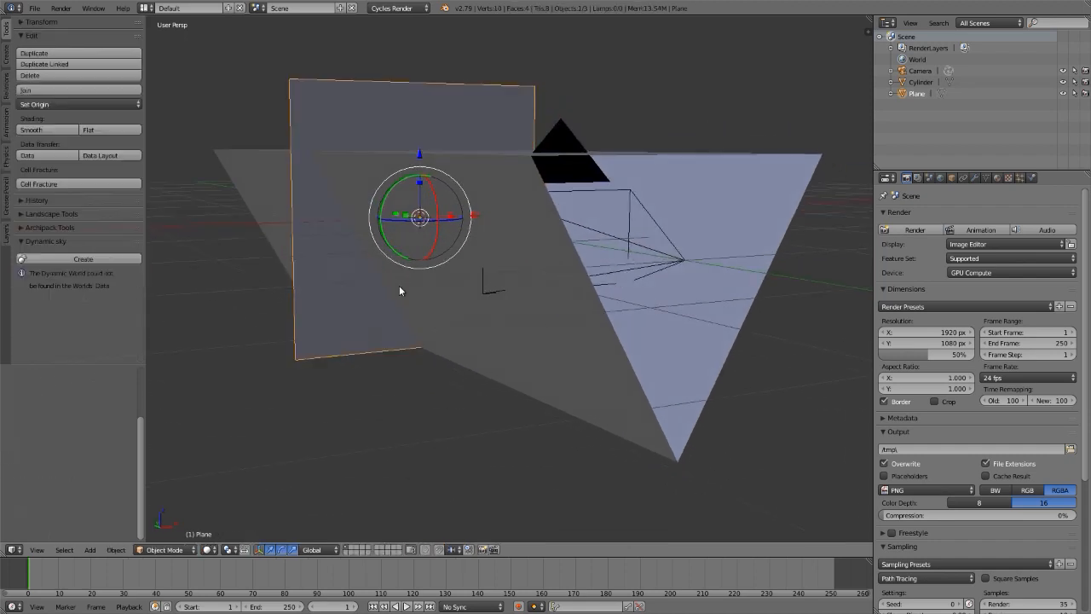
Examine from several angles where the upright plane's lower edge meets the bottom corner of the prism.
{"action": "key", "text": "shift+a"}
{"action": "mouse_move", "coordinate": [400, 288]}
{"action": "middle_click_drag", "start_coordinate": [421, 284], "coordinate": [429, 260]}
{"action": "scroll", "coordinate": [415, 401], "scroll_direction": "up", "scroll_amount": 6}
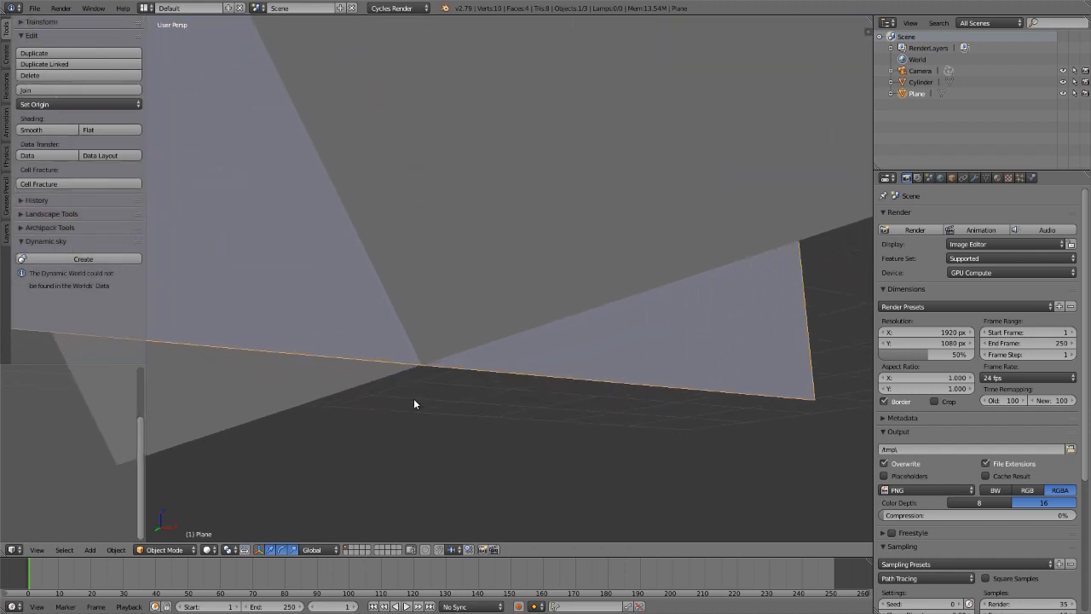
{"action": "scroll", "coordinate": [414, 397], "scroll_direction": "down", "scroll_amount": 8}
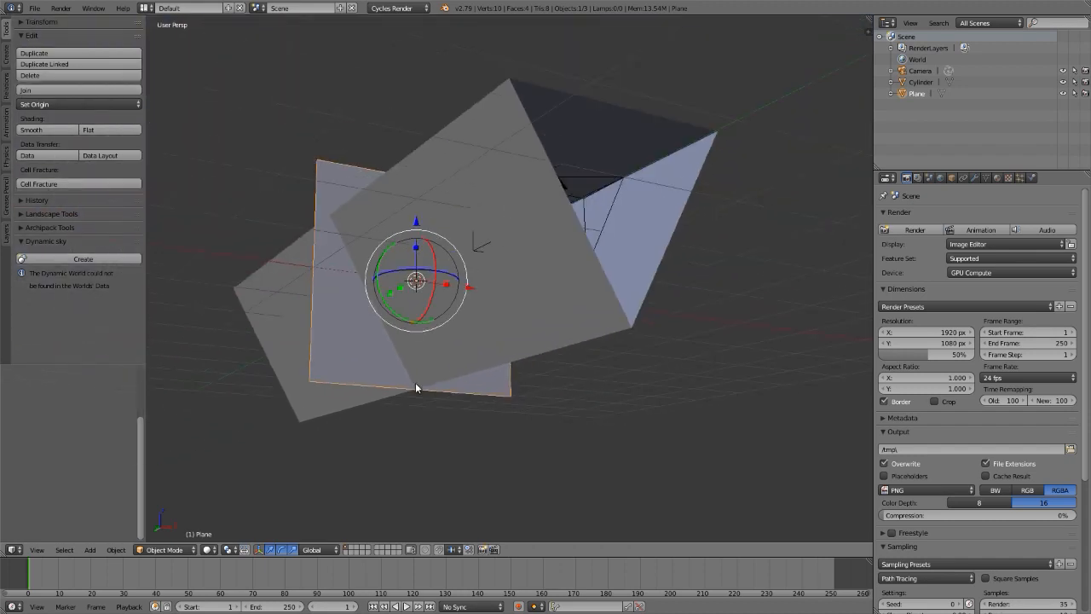
{"action": "middle_click_drag", "start_coordinate": [415, 389], "coordinate": [414, 428]}
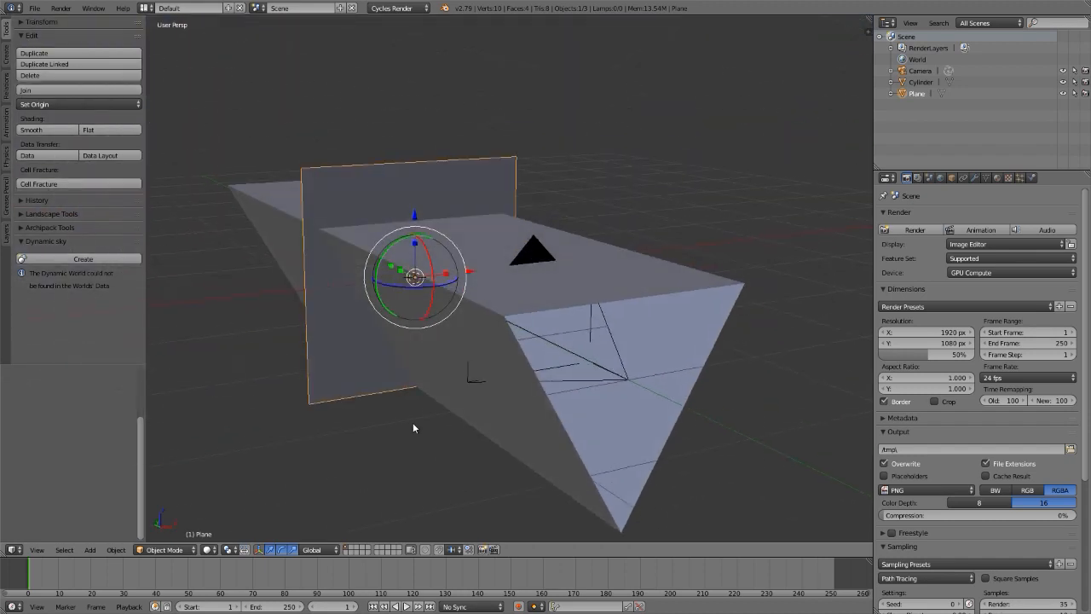
{"action": "middle_click_drag", "start_coordinate": [378, 295], "coordinate": [441, 336]}
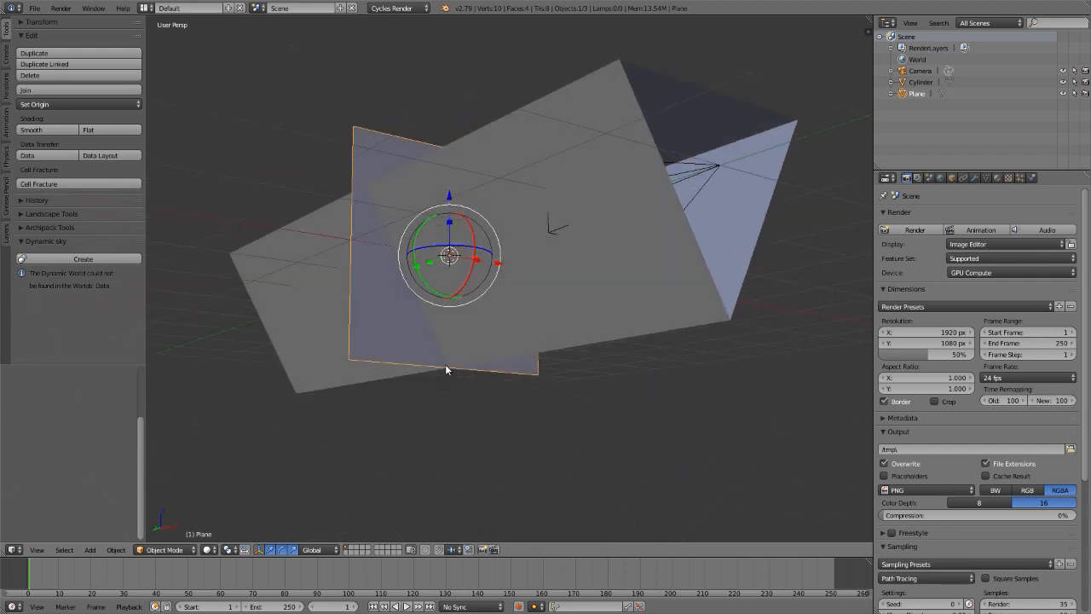
{"action": "scroll", "coordinate": [445, 364], "scroll_direction": "up", "scroll_amount": 6}
{"action": "scroll", "coordinate": [460, 358], "scroll_direction": "up", "scroll_amount": 3}
{"action": "mouse_move", "coordinate": [421, 347]}
{"action": "middle_mouse_down"}
{"action": "mouse_move", "coordinate": [358, 353]}
{"action": "mouse_move", "coordinate": [414, 349]}
{"action": "middle_mouse_up"}
{"action": "scroll", "coordinate": [415, 350], "scroll_direction": "down", "scroll_amount": 4}
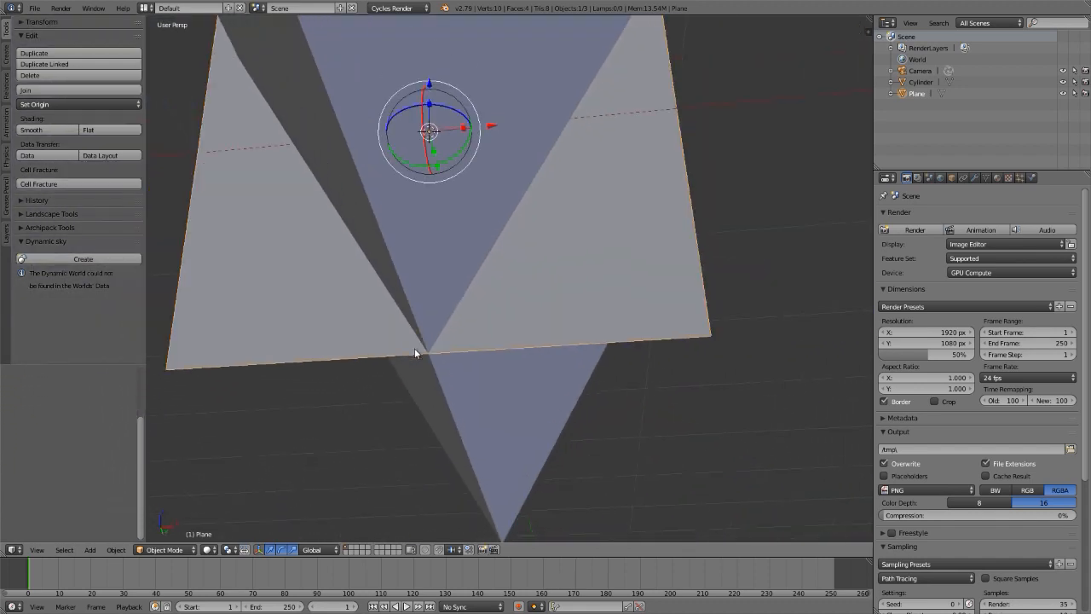
Move the upright plane along the Y axis to just inside the far end of the prism.
{"action": "scroll", "coordinate": [416, 350], "scroll_direction": "down", "scroll_amount": 5}
{"action": "middle_click_drag", "start_coordinate": [418, 203], "coordinate": [445, 262]}
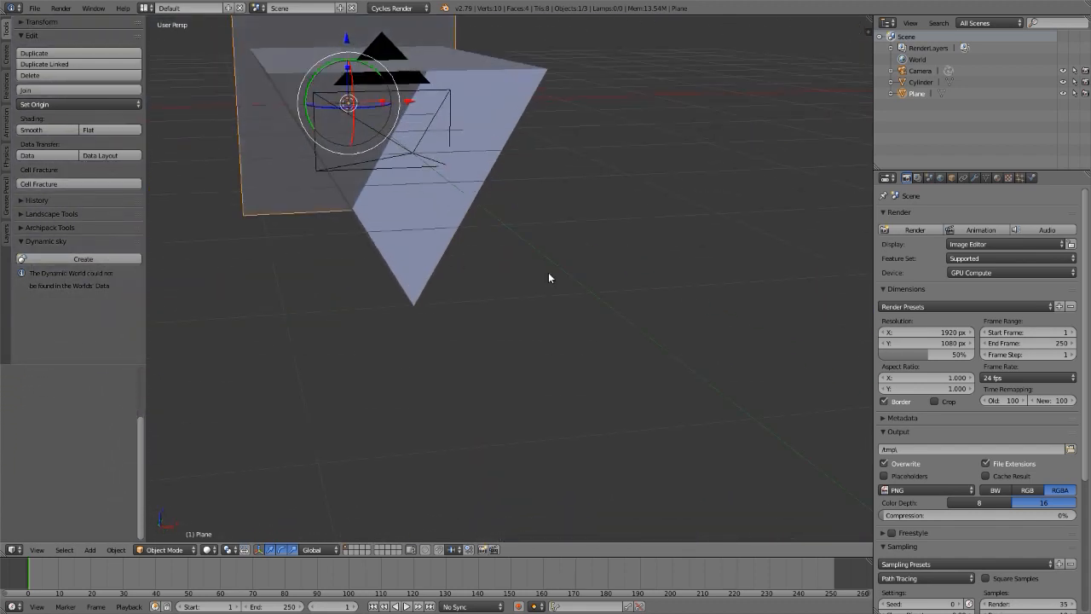
{"action": "scroll", "coordinate": [548, 278], "scroll_direction": "down", "scroll_amount": 5}
{"action": "key", "text": "KP_3"}
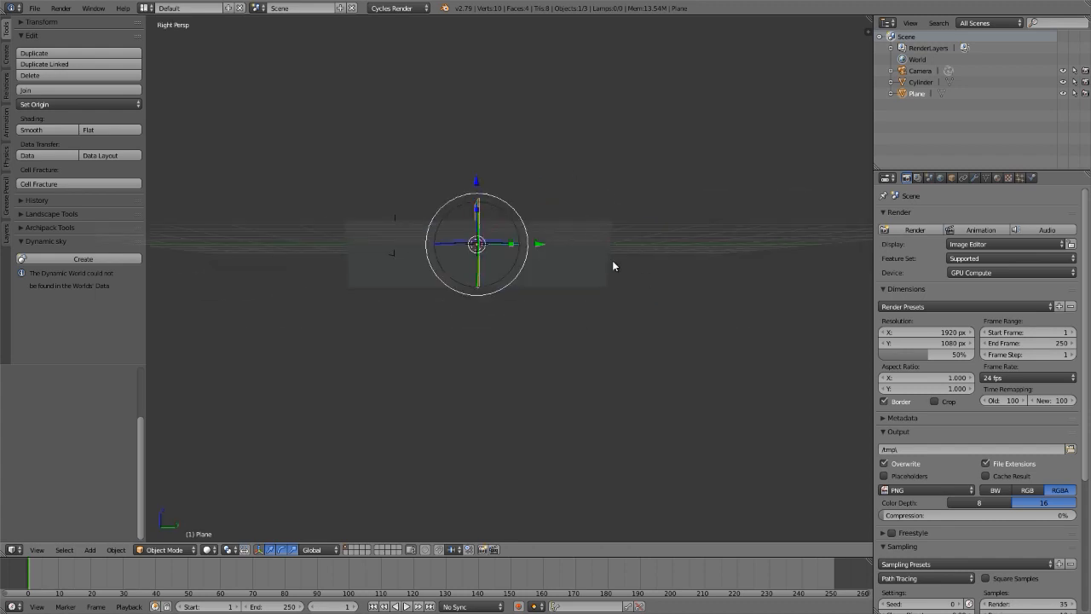
{"action": "middle_click_drag", "start_coordinate": [472, 236], "coordinate": [479, 294]}
{"action": "scroll", "coordinate": [522, 239], "scroll_direction": "up", "scroll_amount": 4}
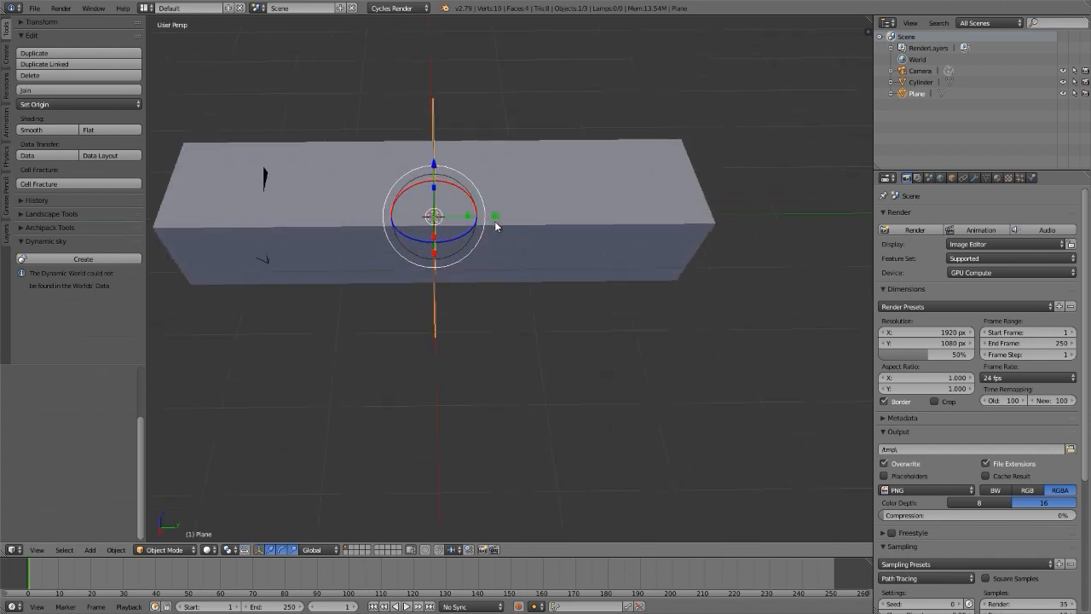
{"action": "left_click_drag", "start_coordinate": [494, 216], "coordinate": [708, 236]}
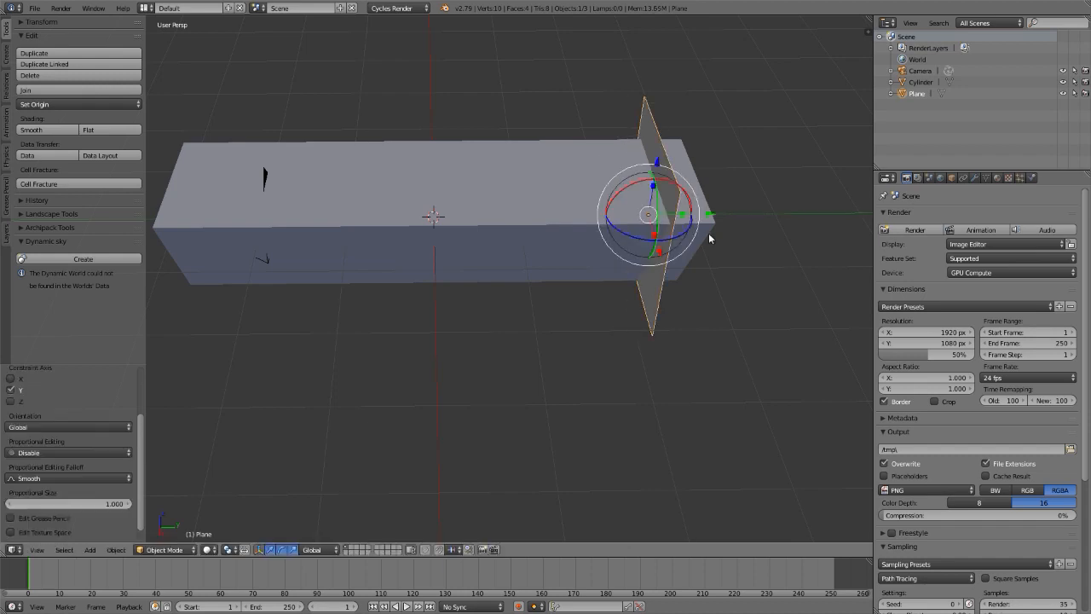
Select the prism in front view and turn the outliner area into a second 3D viewport showing the camera view.
{"action": "right_click", "coordinate": [523, 156]}
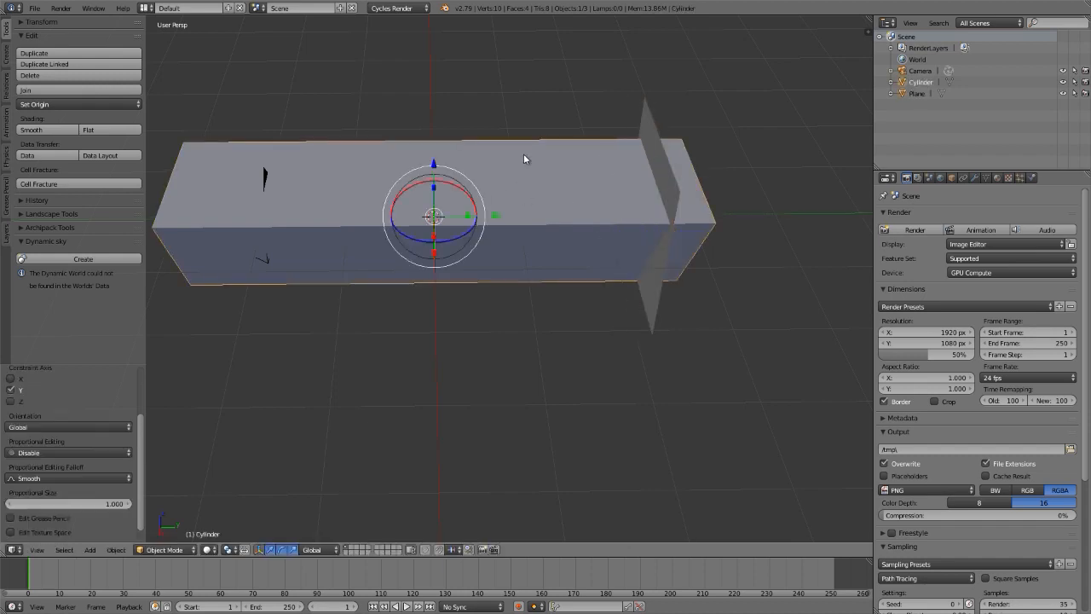
{"action": "key", "text": "KP_1"}
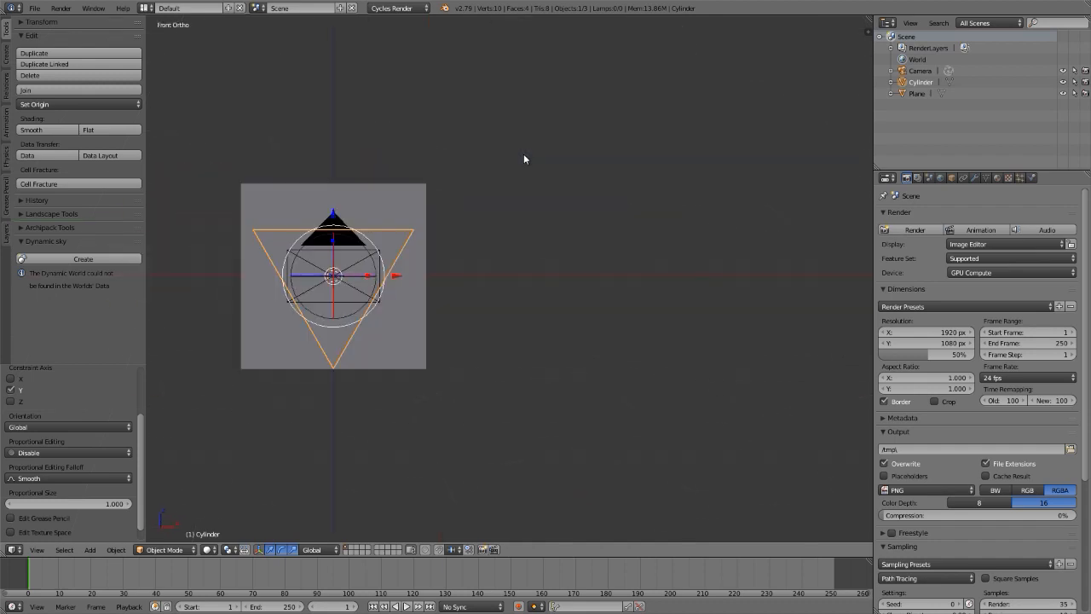
{"action": "middle_click_drag", "start_coordinate": [329, 290], "coordinate": [526, 225], "text": "shift"}
{"action": "scroll", "coordinate": [492, 239], "scroll_direction": "up", "scroll_amount": 5}
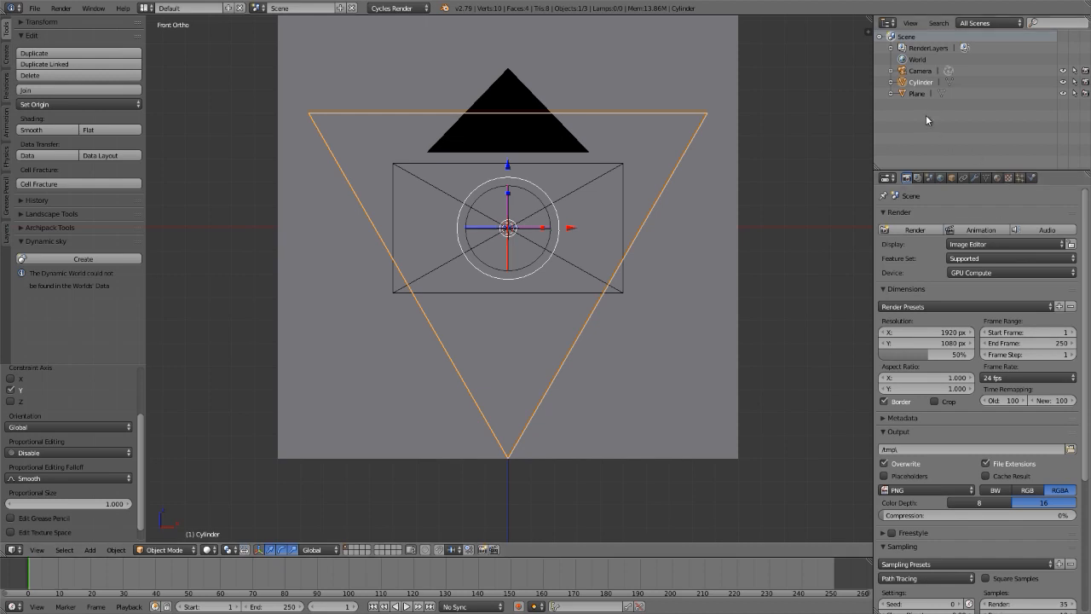
{"action": "key", "text": "shift+F5"}
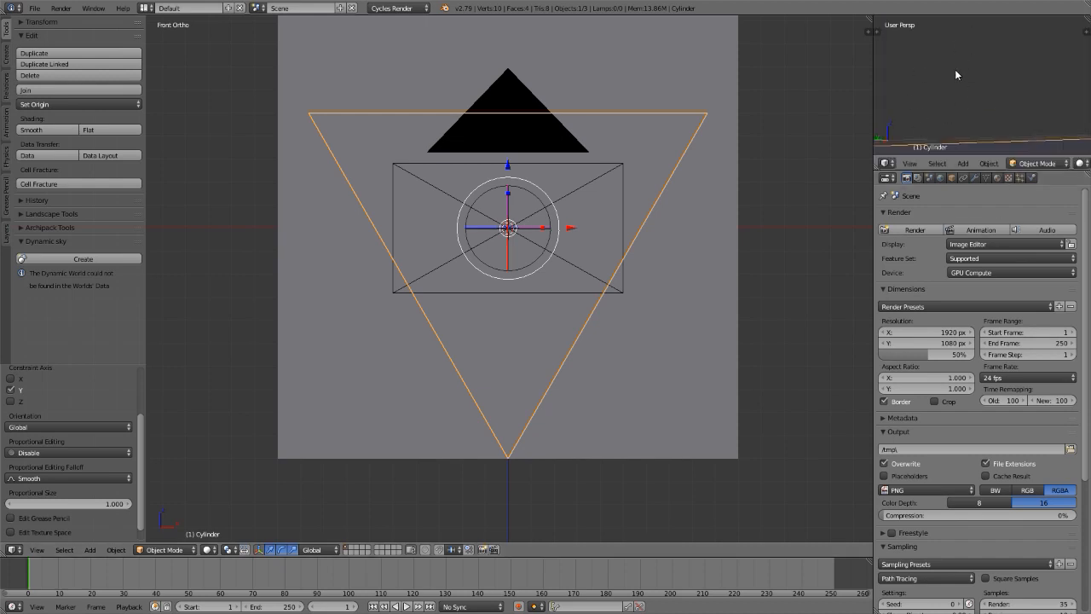
{"action": "key", "text": "KP_0"}
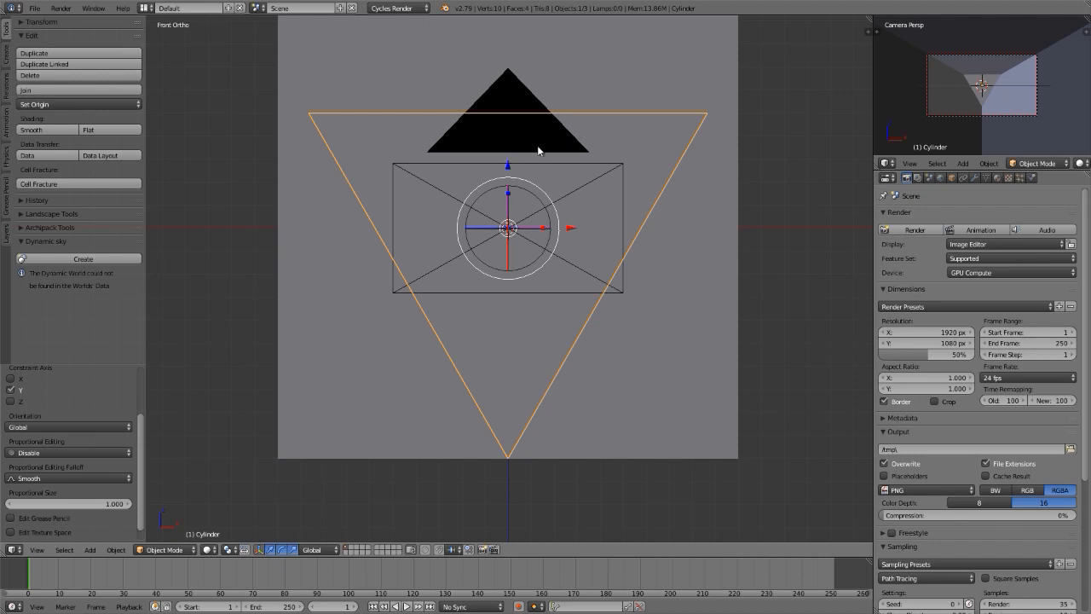
In Edit Mode, scale the prism's mesh down on all axes except Y until its top edge is slightly wider than the camera frame.
{"action": "key", "text": "Tab"}
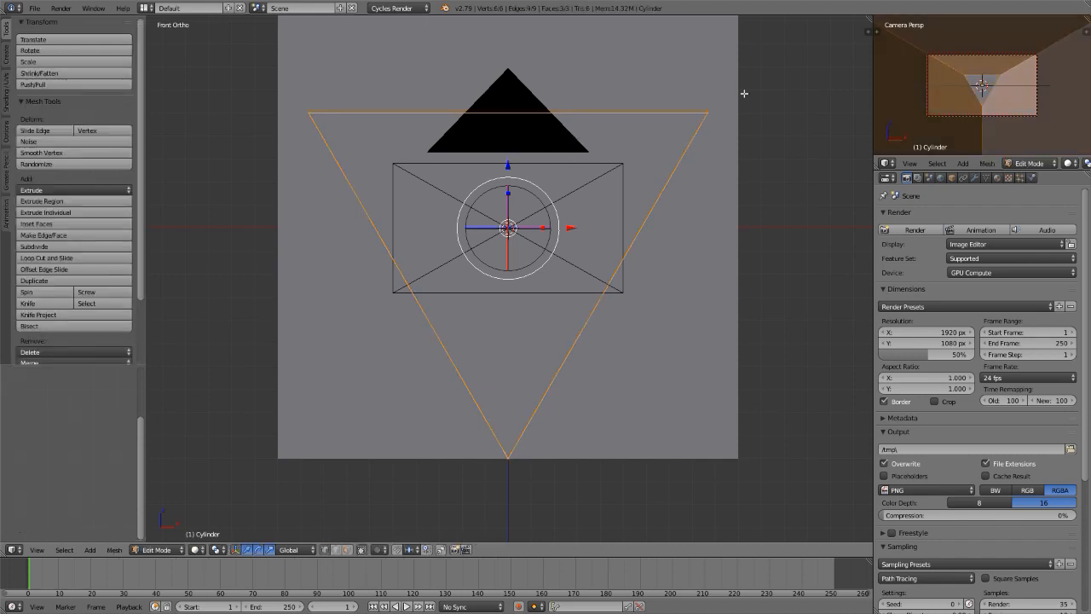
{"action": "key", "text": "s"}
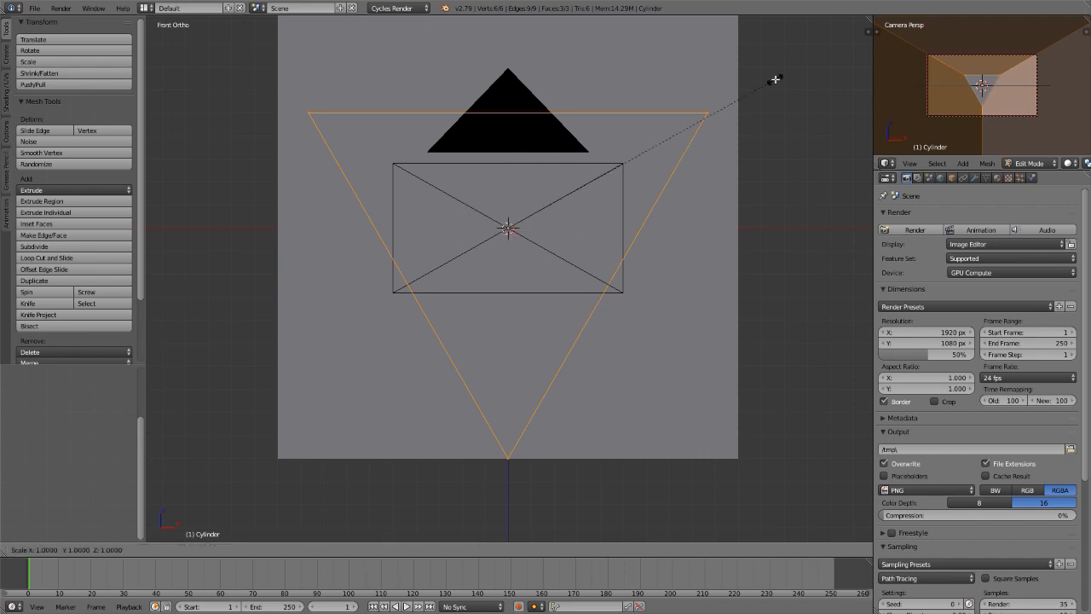
{"action": "key", "text": "y"}
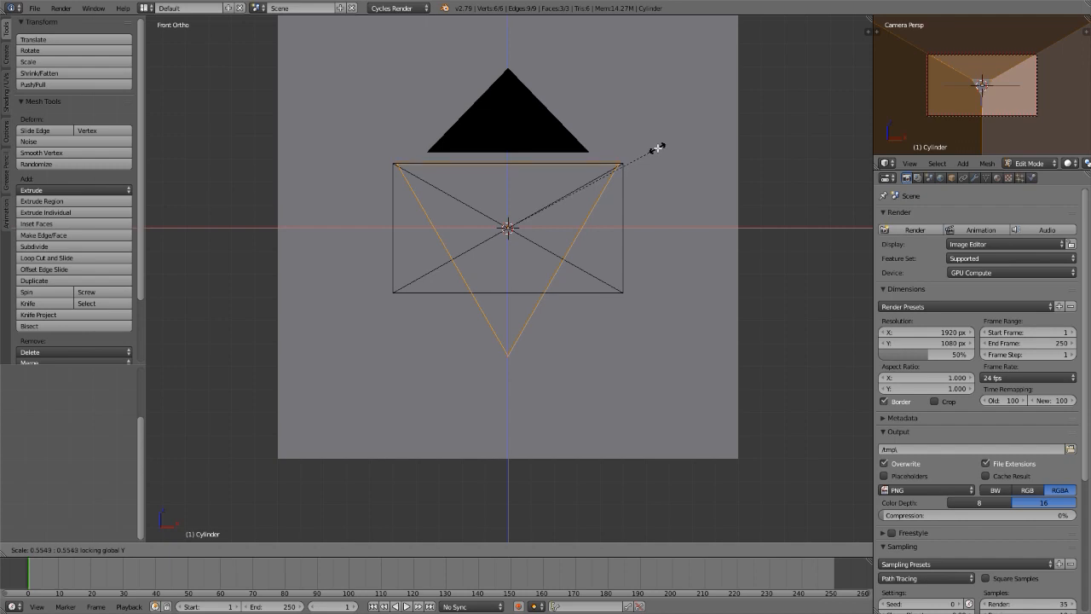
{"action": "left_click", "coordinate": [668, 141]}
{"action": "key", "text": "Tab"}
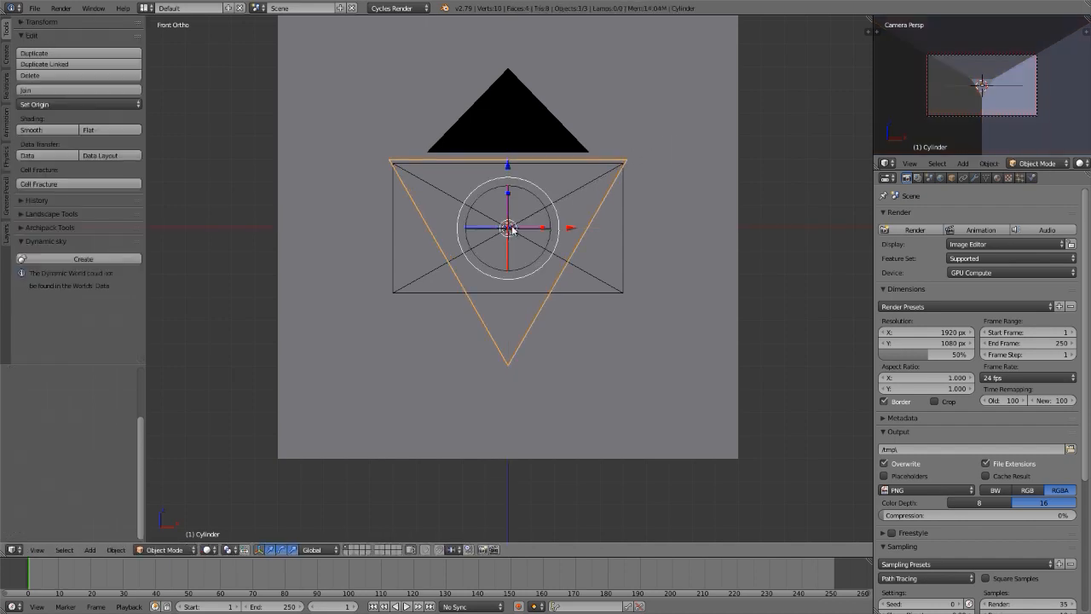
Switch to wireframe, select the camera, and examine from the side how its tip lines up with the prism's open end.
{"action": "key", "text": "KP_3"}
{"action": "middle_click_drag", "start_coordinate": [383, 242], "coordinate": [34, 245], "text": "shift"}
{"action": "key", "text": "z"}
{"action": "scroll", "coordinate": [584, 229], "scroll_direction": "up", "scroll_amount": 9}
{"action": "scroll", "coordinate": [553, 239], "scroll_direction": "up", "scroll_amount": 7}
{"action": "middle_click_drag", "start_coordinate": [524, 246], "coordinate": [486, 259], "text": "shift"}
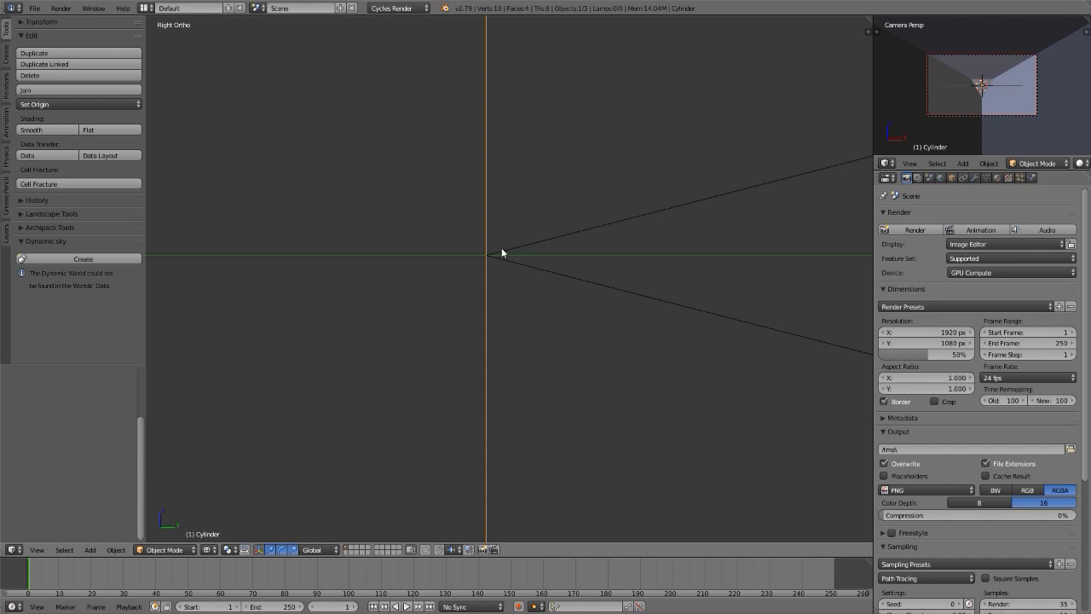
{"action": "right_click", "coordinate": [488, 254]}
Try shifting the prism along the X axis relative to the camera in front view.
{"action": "key", "text": "KP_1"}
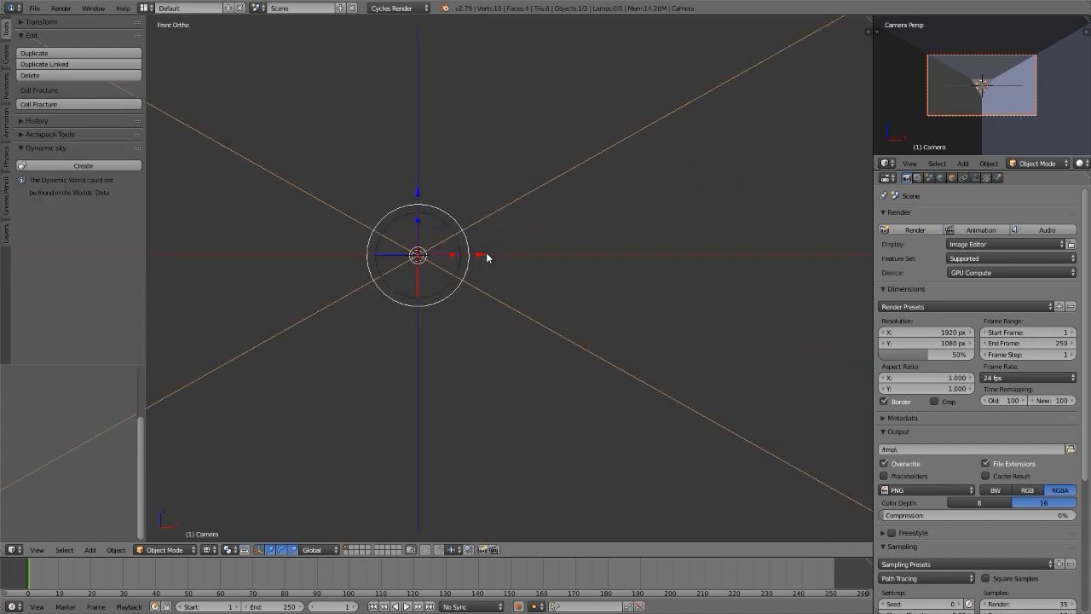
{"action": "key", "text": "Home"}
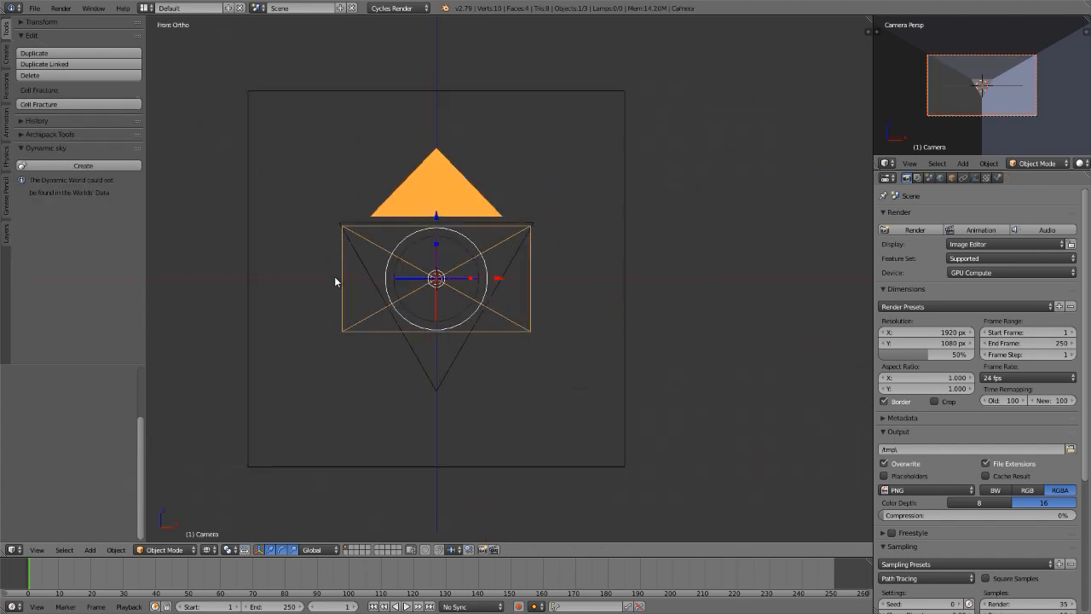
{"action": "right_click", "coordinate": [367, 271]}
{"action": "scroll", "coordinate": [403, 254], "scroll_direction": "up", "scroll_amount": 7}
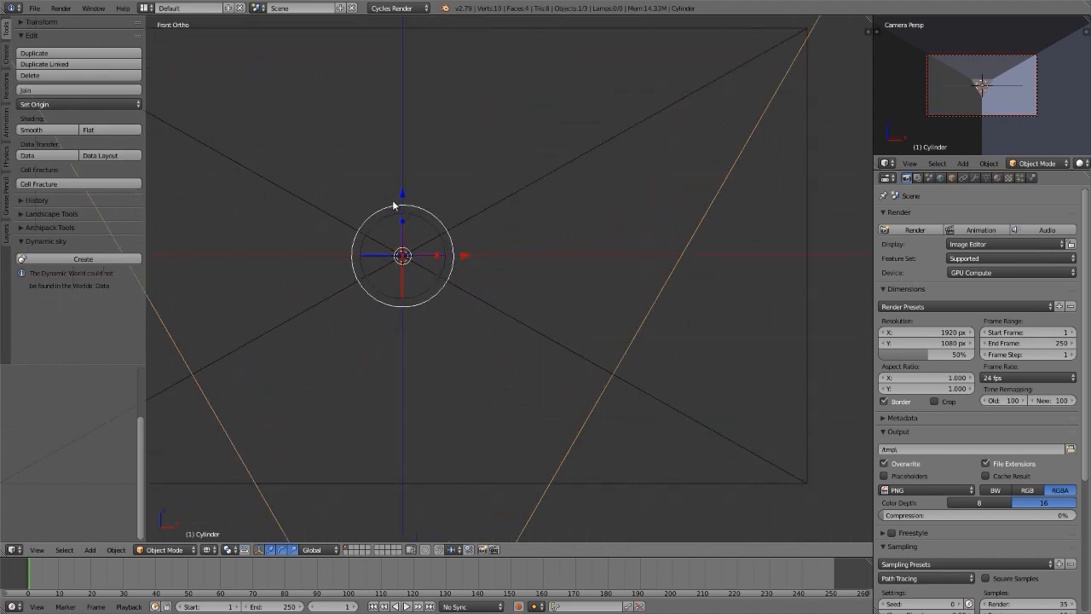
{"action": "middle_click_drag", "start_coordinate": [403, 256], "coordinate": [470, 236], "text": "shift"}
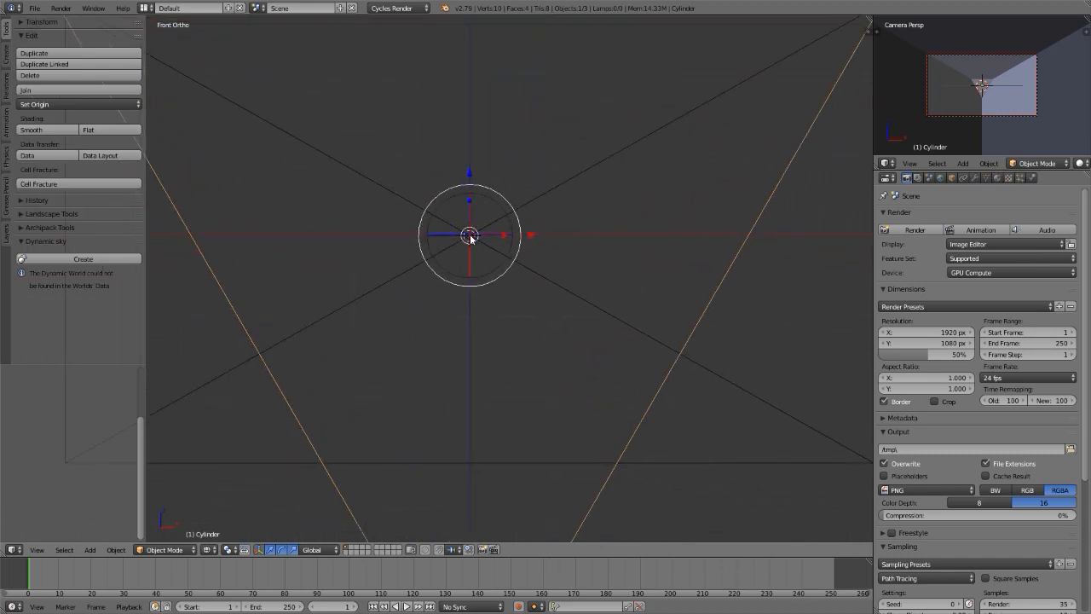
{"action": "left_click_drag", "start_coordinate": [531, 238], "coordinate": [810, 246]}
{"action": "scroll", "coordinate": [533, 237], "scroll_direction": "down", "scroll_amount": 5}
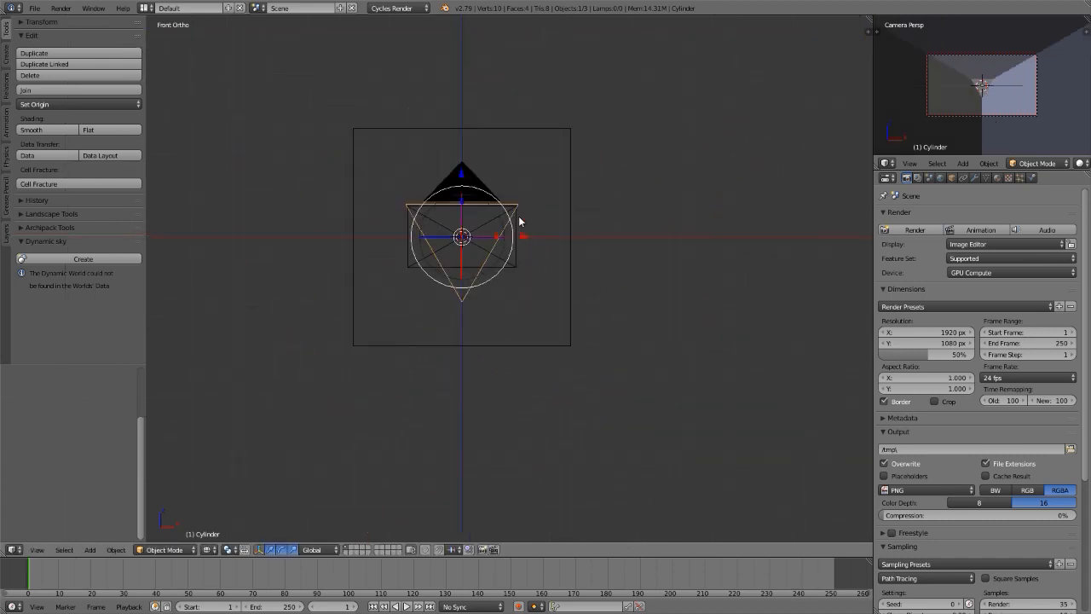
Set the camera to a Panoramic Fisheye Equisolid lens with a lens value of 28.
{"action": "right_click", "coordinate": [511, 263]}
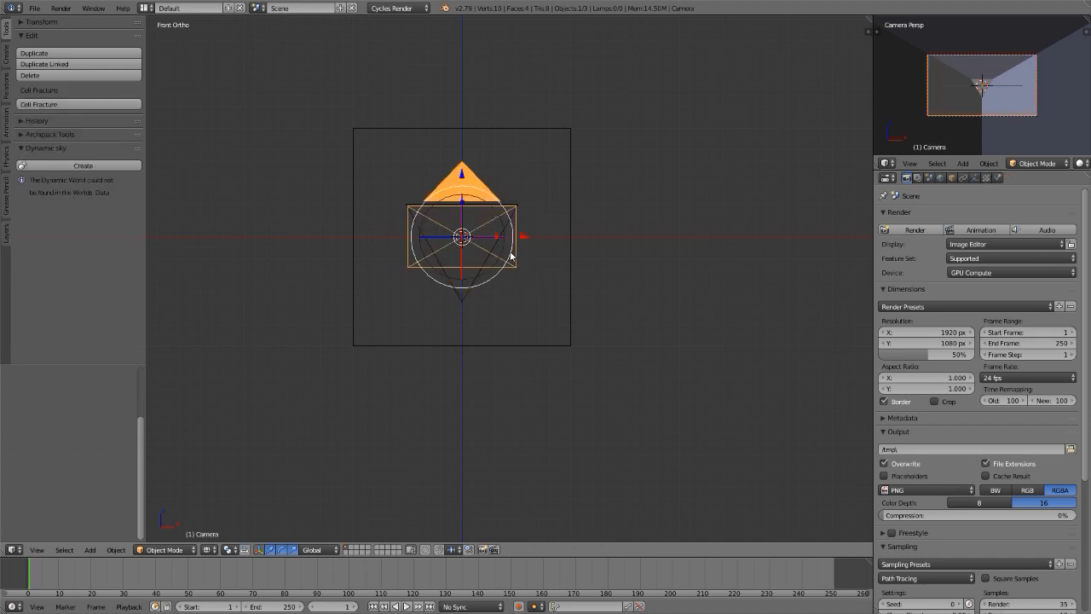
{"action": "left_click", "coordinate": [974, 178]}
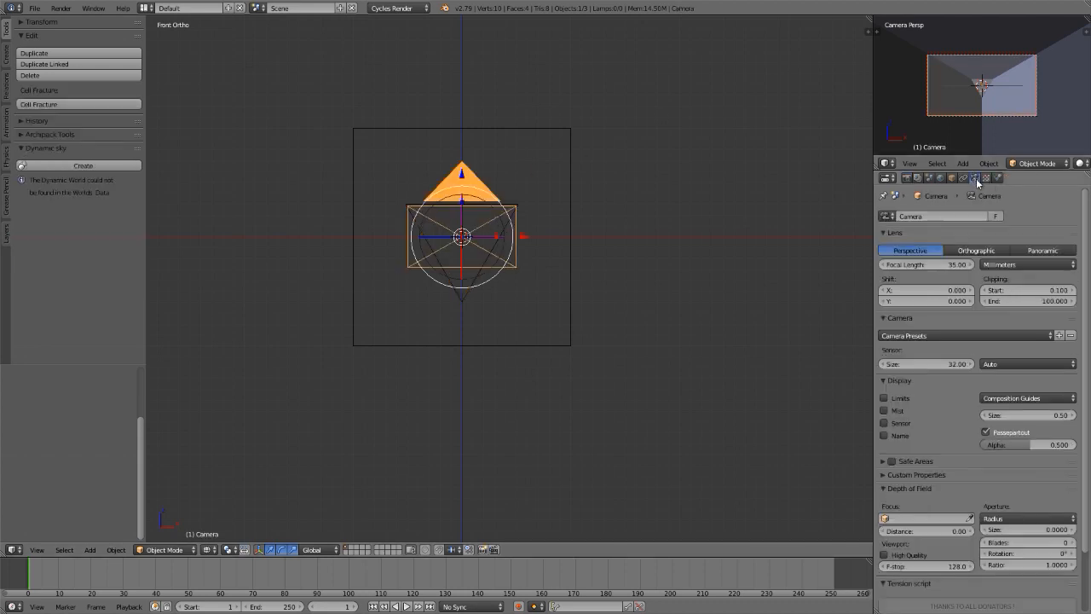
{"action": "left_click", "coordinate": [1027, 249]}
{"action": "left_click", "coordinate": [936, 282]}
{"action": "type", "text": "28"}
{"action": "key", "text": "Return"}
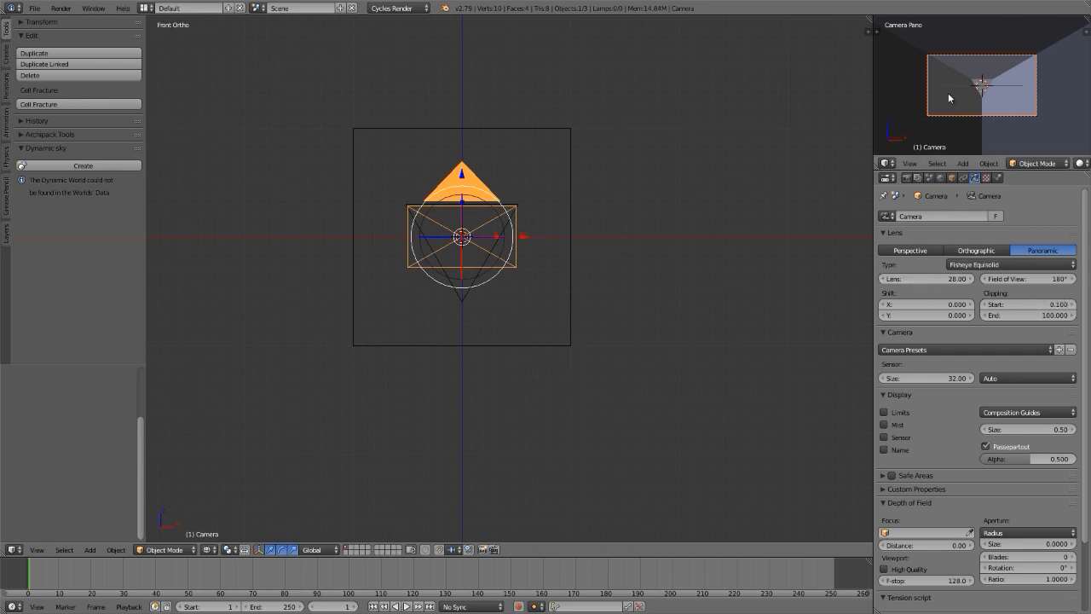
Show the camera view in rendered shading and apply the Full Global Illumination light paths preset.
{"action": "key", "text": "shift+z"}
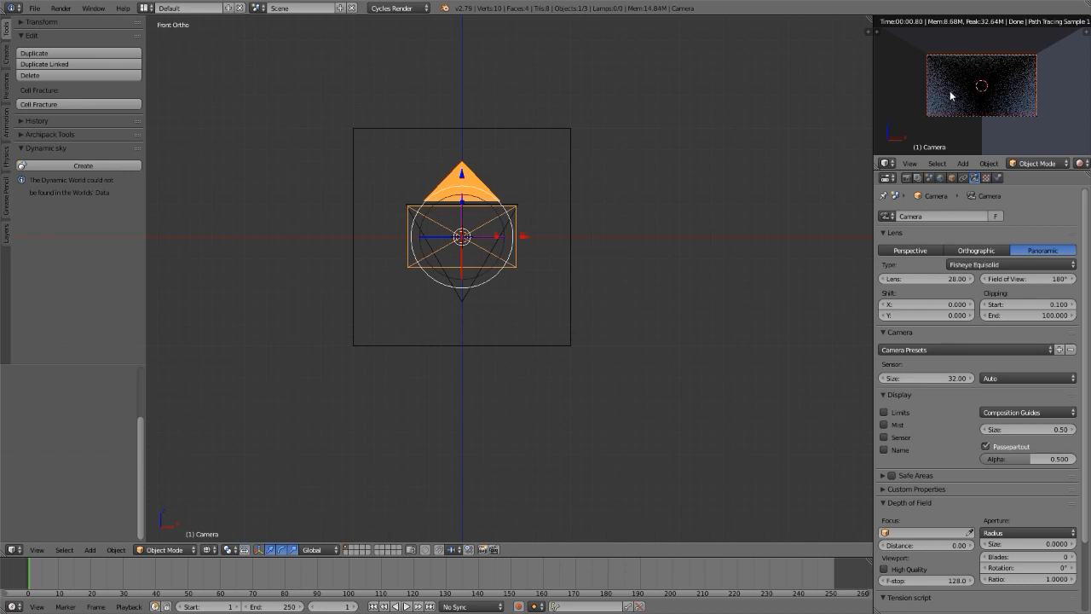
{"action": "left_click", "coordinate": [907, 178]}
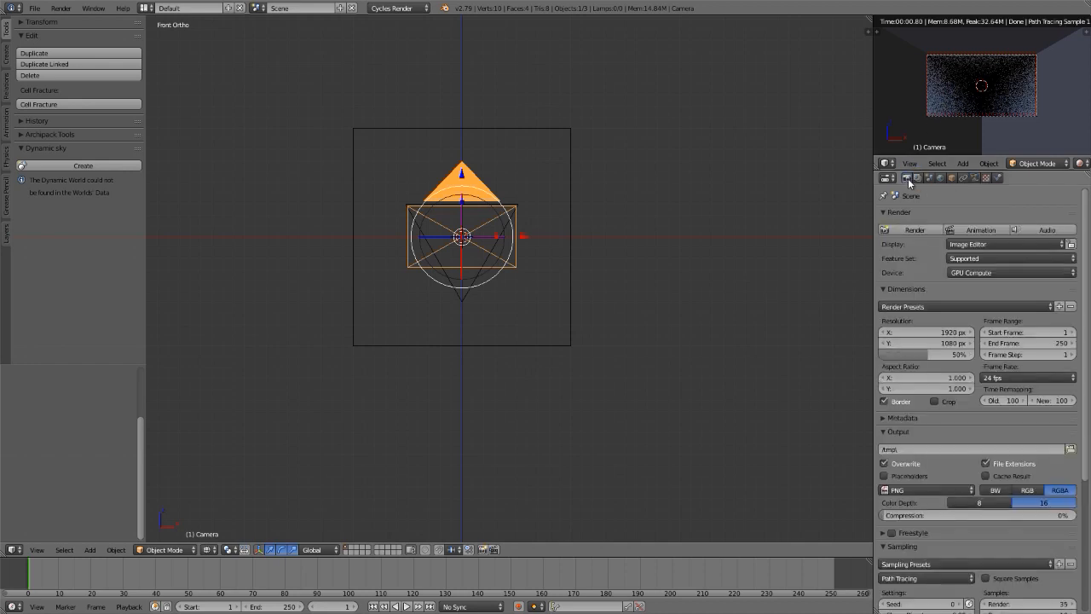
{"action": "scroll", "coordinate": [934, 482], "scroll_direction": "down", "scroll_amount": 5}
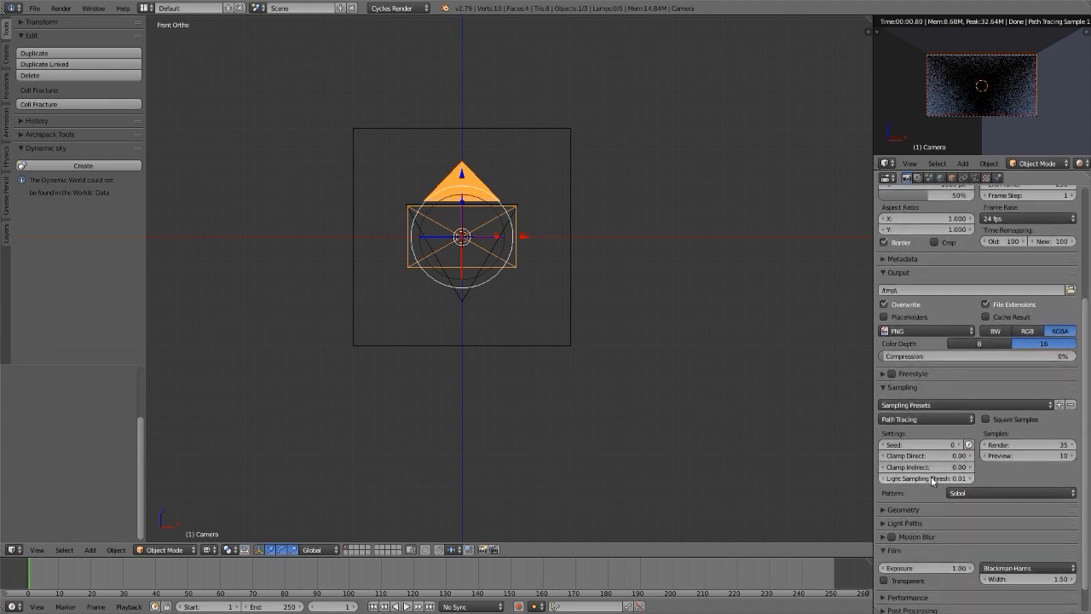
{"action": "scroll", "coordinate": [938, 406], "scroll_direction": "down", "scroll_amount": 1}
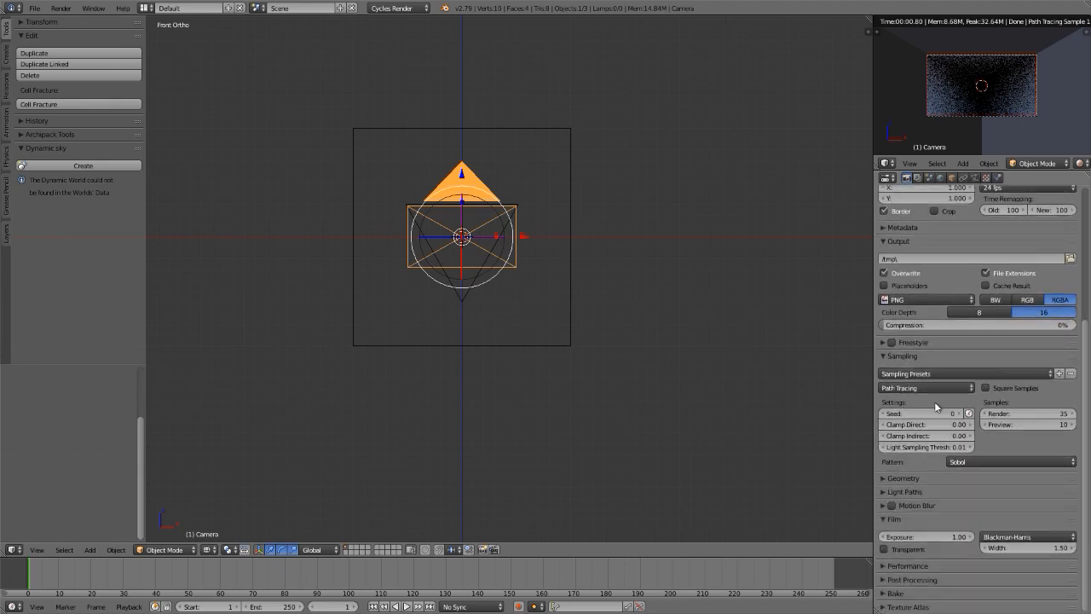
{"action": "left_click", "coordinate": [904, 492]}
{"action": "scroll", "coordinate": [920, 499], "scroll_direction": "down", "scroll_amount": 4}
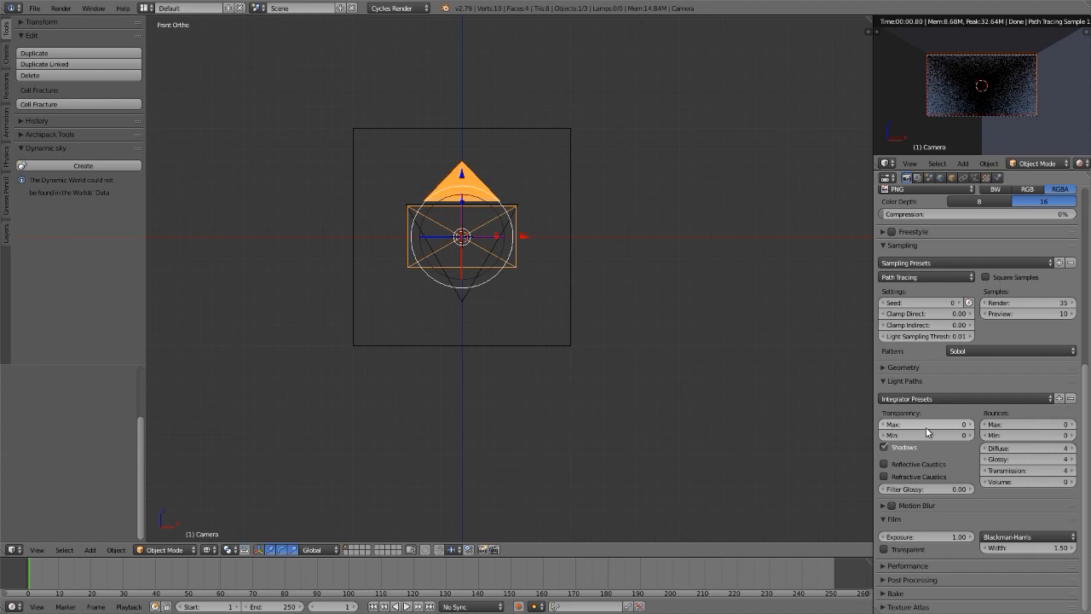
{"action": "left_click", "coordinate": [907, 401]}
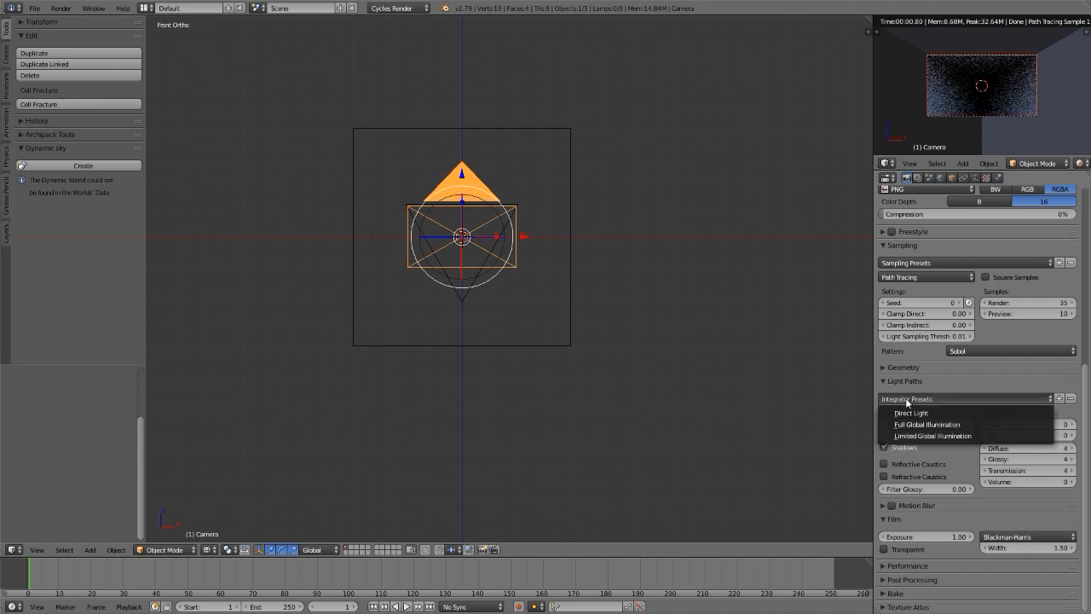
{"action": "left_click", "coordinate": [911, 424]}
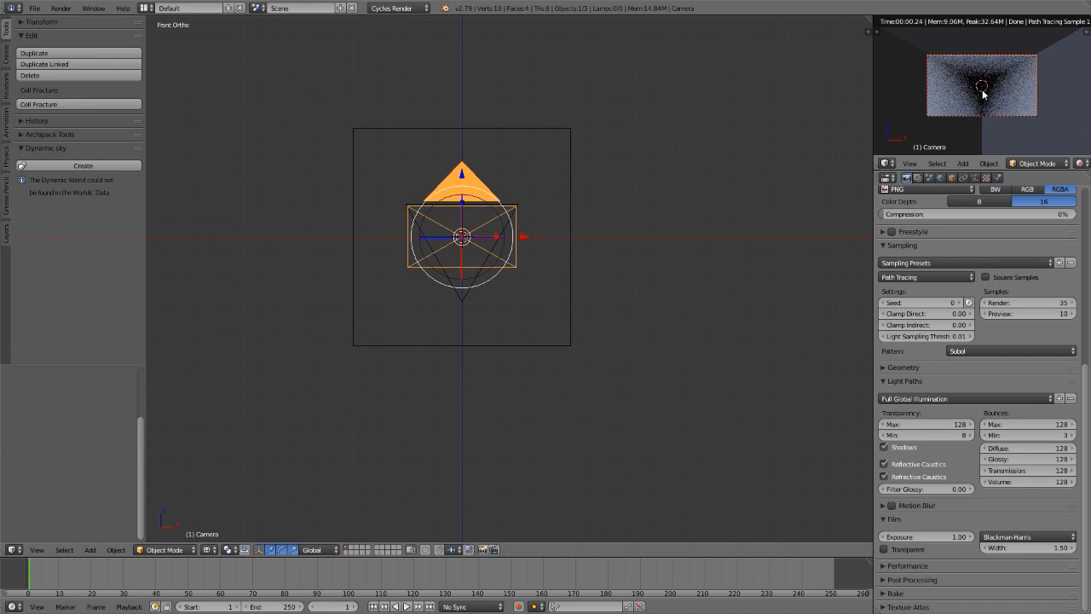
Enlarge the camera frame in the preview viewport and set the preview samples to 0.
{"action": "scroll", "coordinate": [983, 93], "scroll_direction": "up", "scroll_amount": 2}
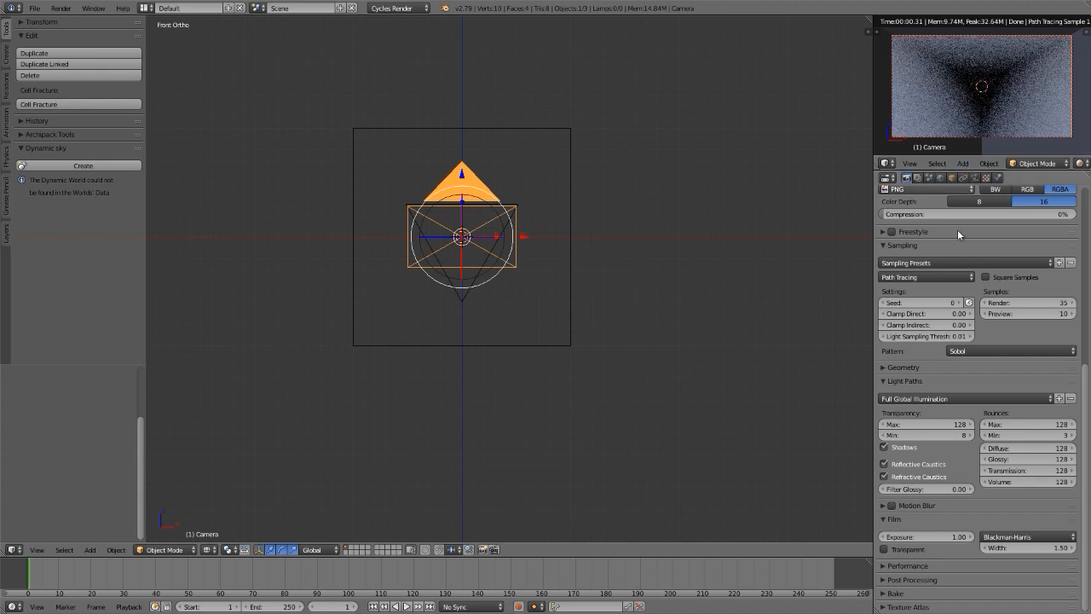
{"action": "left_click", "coordinate": [1027, 314]}
{"action": "type", "text": "0"}
{"action": "key", "text": "Return"}
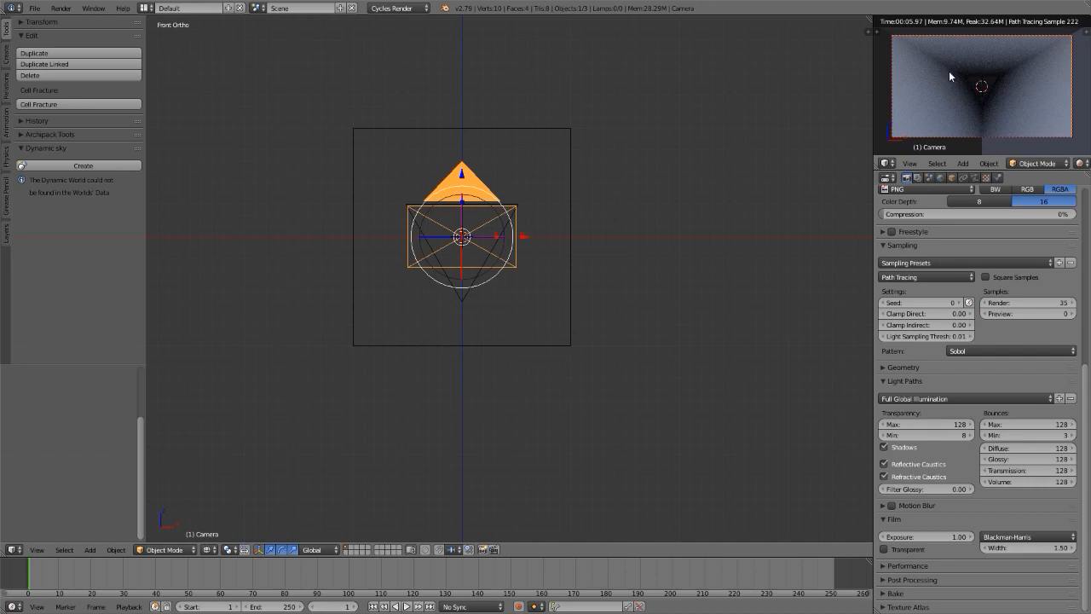
Add a new material named "jewels" to the upright plane.
{"action": "right_click", "coordinate": [542, 129]}
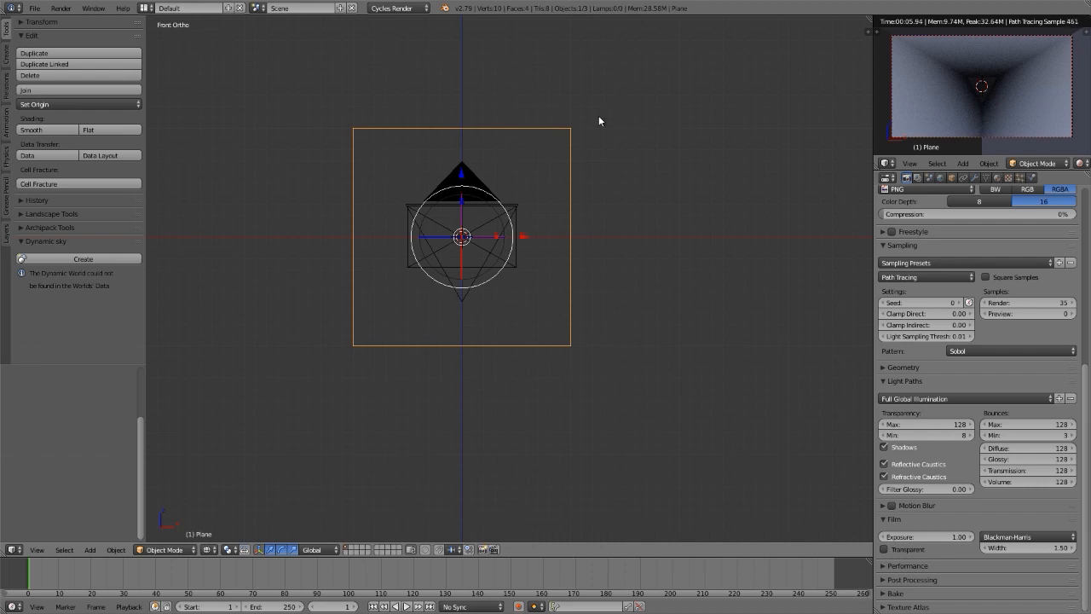
{"action": "left_click", "coordinate": [996, 179]}
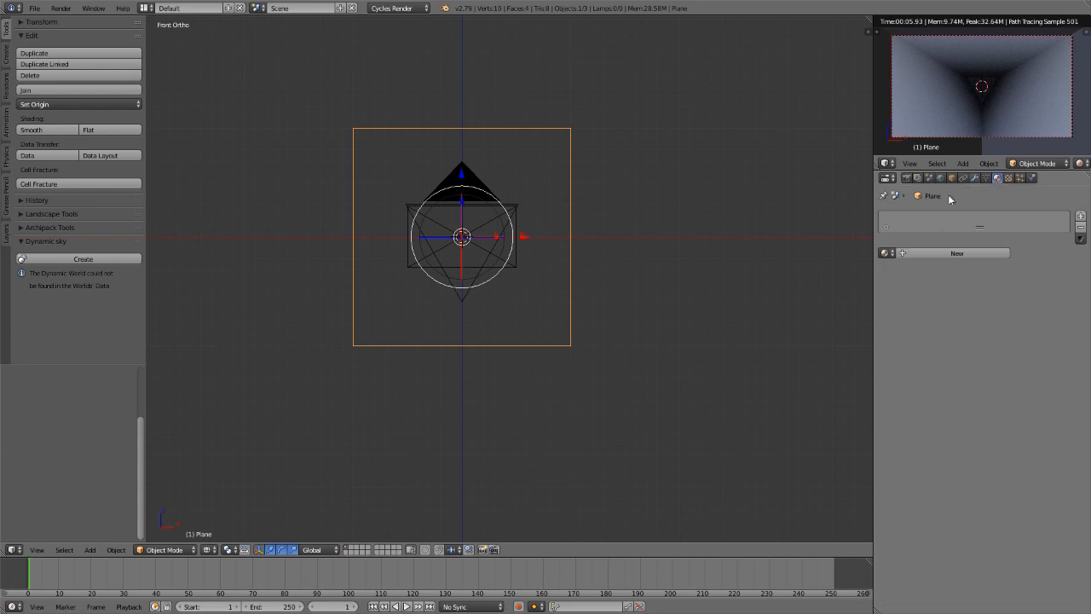
{"action": "left_click", "coordinate": [935, 255]}
{"action": "double_click", "coordinate": [930, 253]}
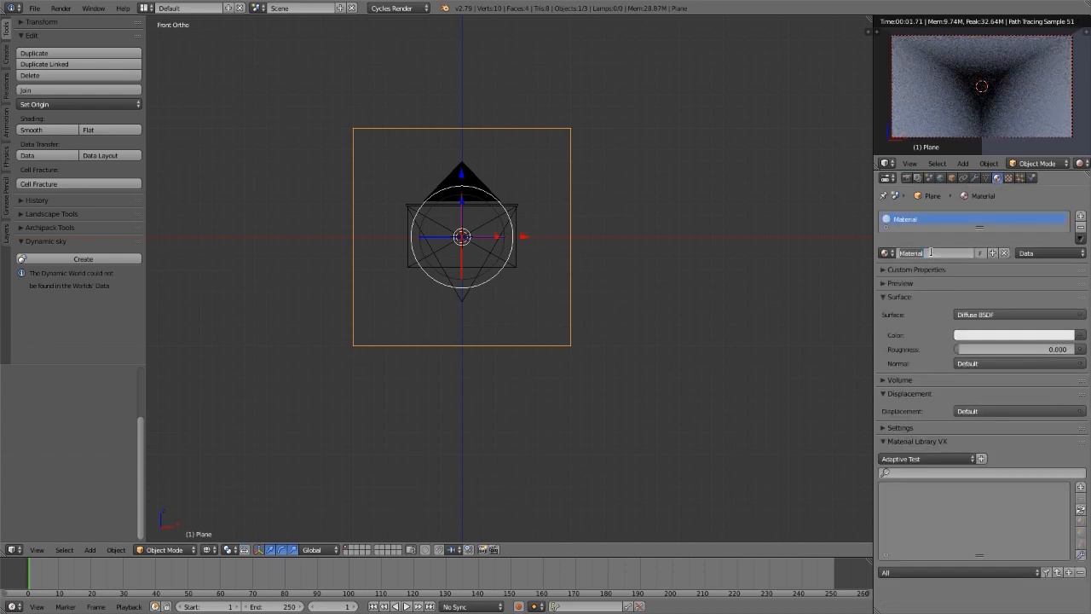
{"action": "type", "text": "jewels"}
{"action": "key", "text": "Return"}
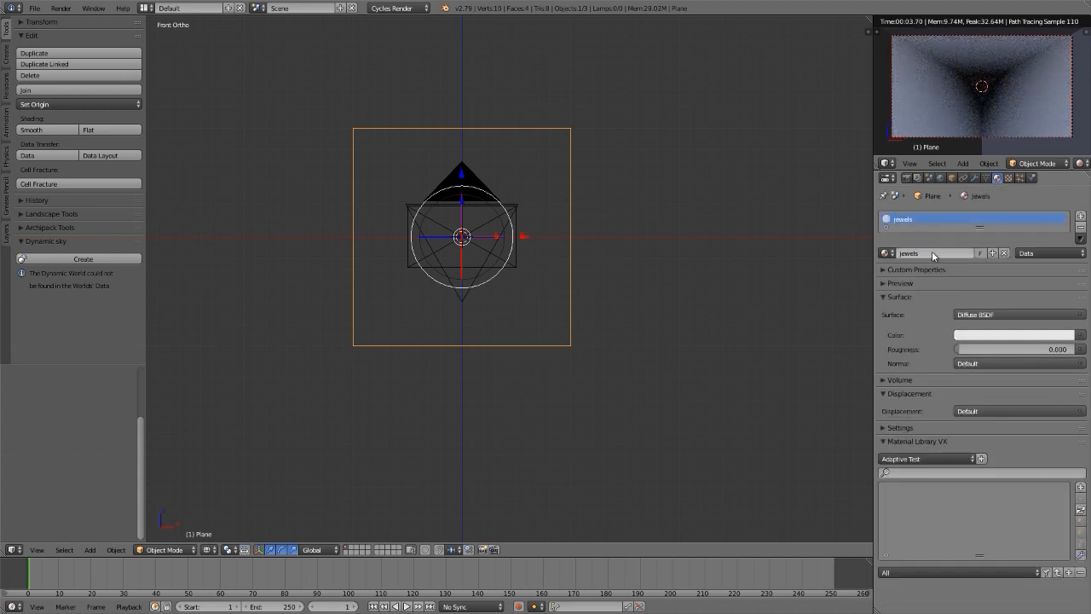
Set the jewels material's surface to Emission and show its node tree in the large editor.
{"action": "left_click", "coordinate": [987, 315]}
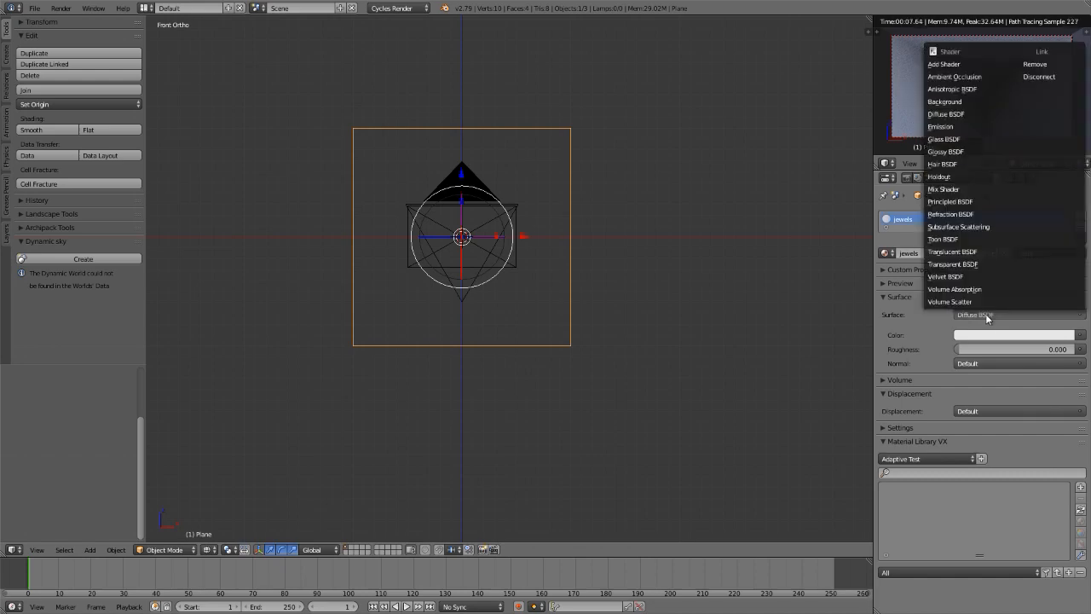
{"action": "left_click", "coordinate": [946, 126]}
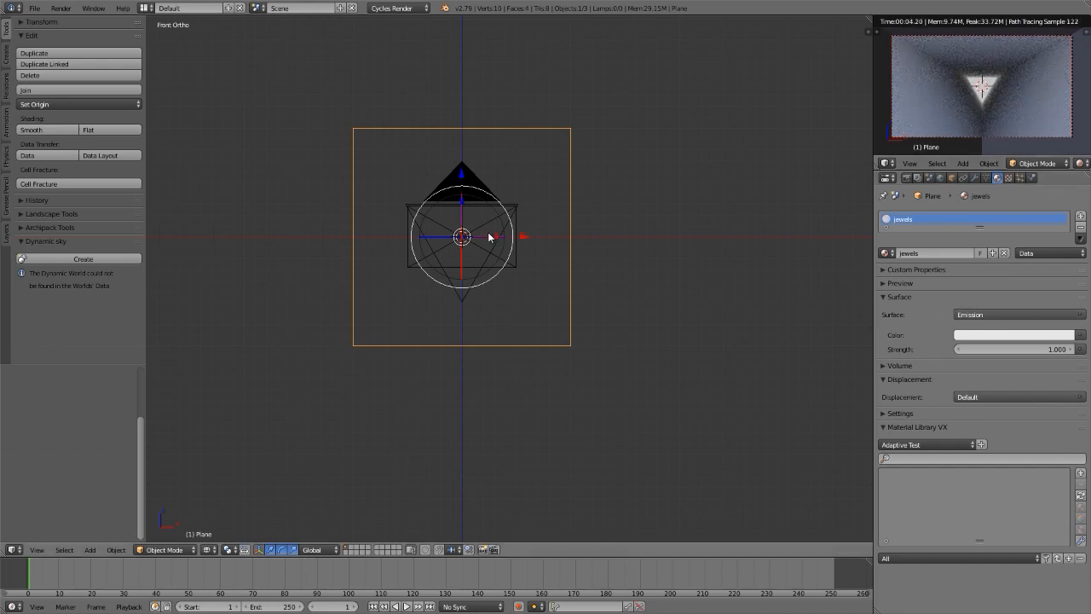
{"action": "key", "text": "shift+F3"}
{"action": "middle_click_drag", "start_coordinate": [498, 348], "coordinate": [475, 291]}
{"action": "left_click", "coordinate": [603, 228]}
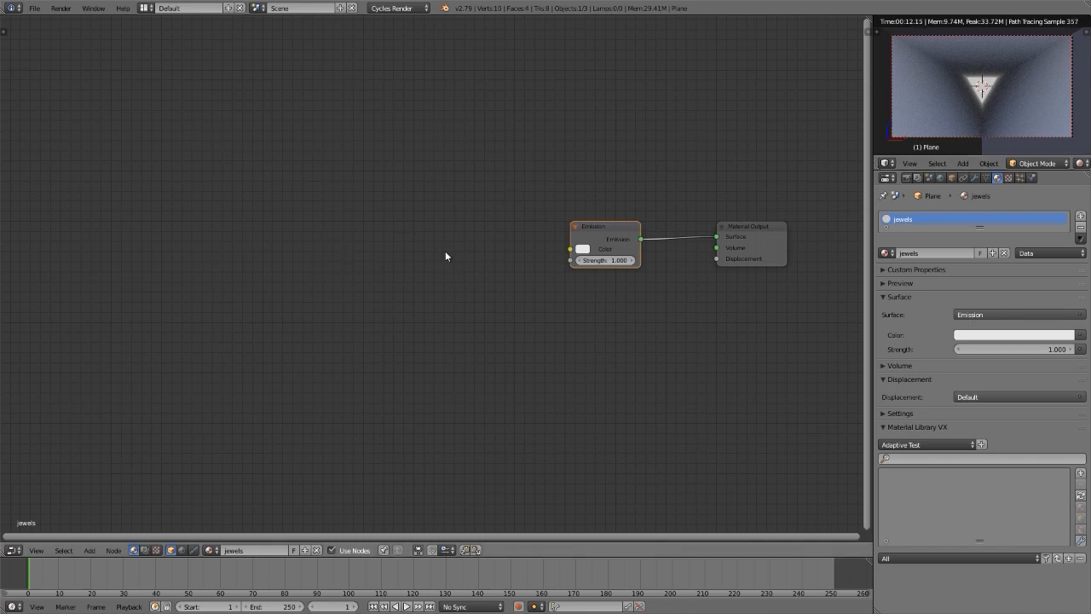
Add a Voronoi Texture node before the Emission node and set its coloring to Cells.
{"action": "key", "text": "shift+a"}
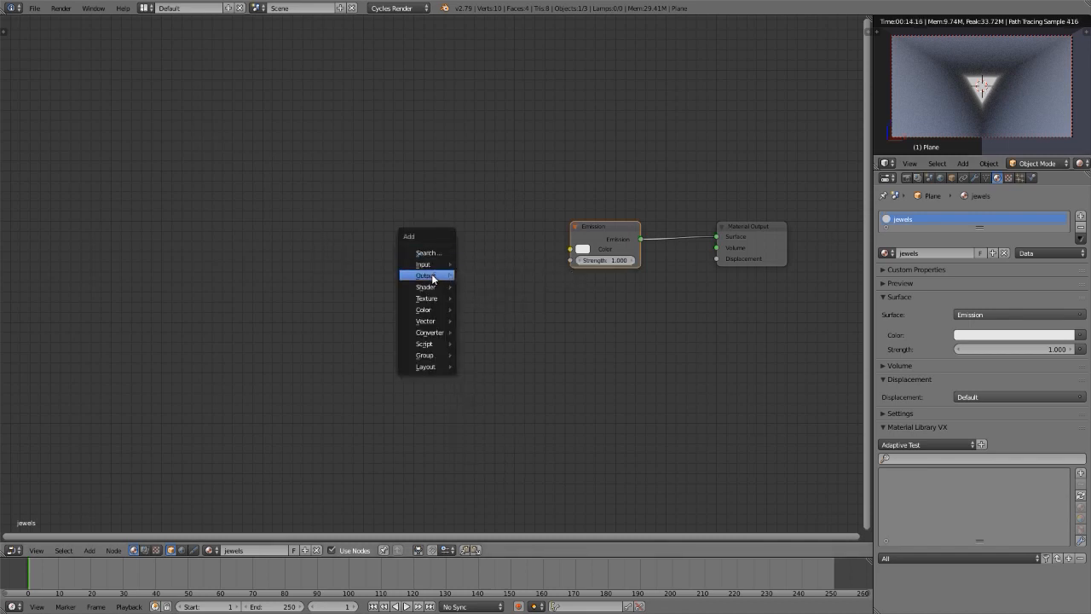
{"action": "mouse_move", "coordinate": [426, 298]}
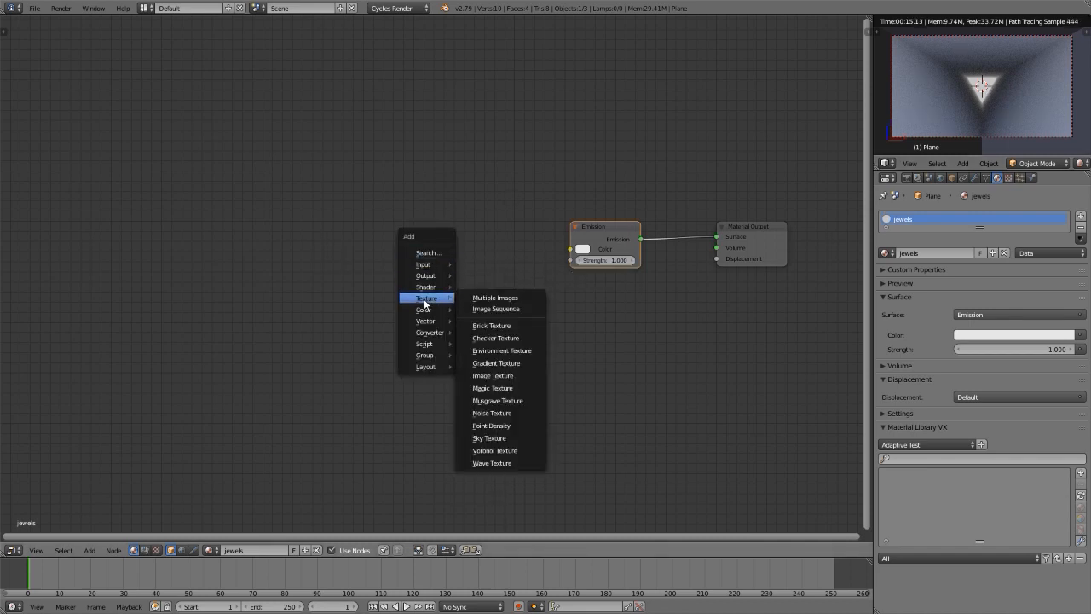
{"action": "left_click", "coordinate": [510, 450]}
{"action": "left_click", "coordinate": [450, 221]}
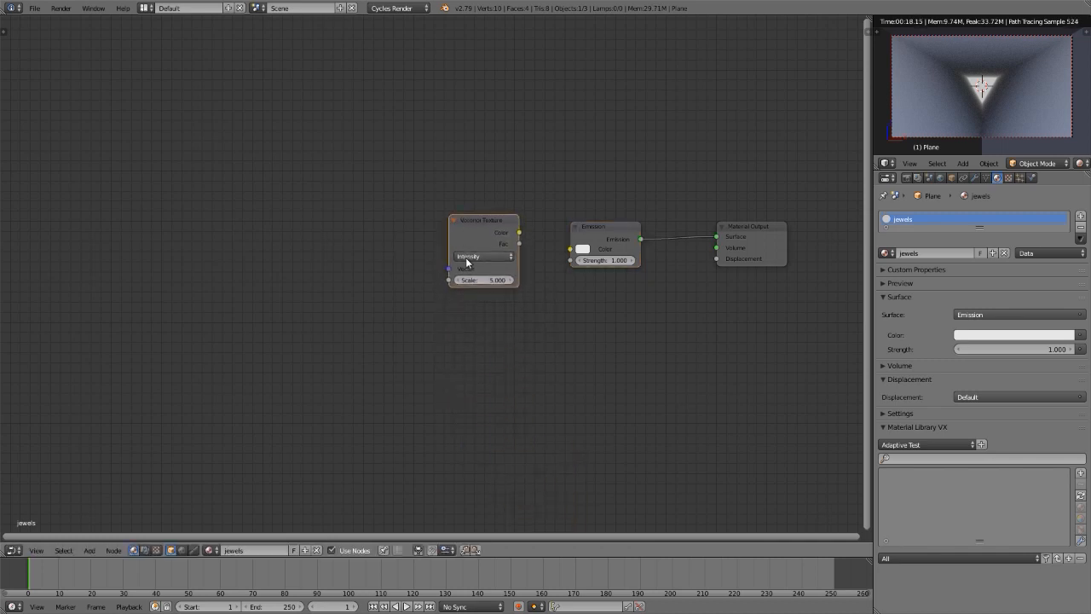
{"action": "left_click", "coordinate": [466, 260]}
{"action": "left_click", "coordinate": [469, 231]}
Feed the Voronoi node Object coordinates through a Texture-type Mapping node, and connect its Color output to the Emission color.
{"action": "key", "text": "ctrl+t"}
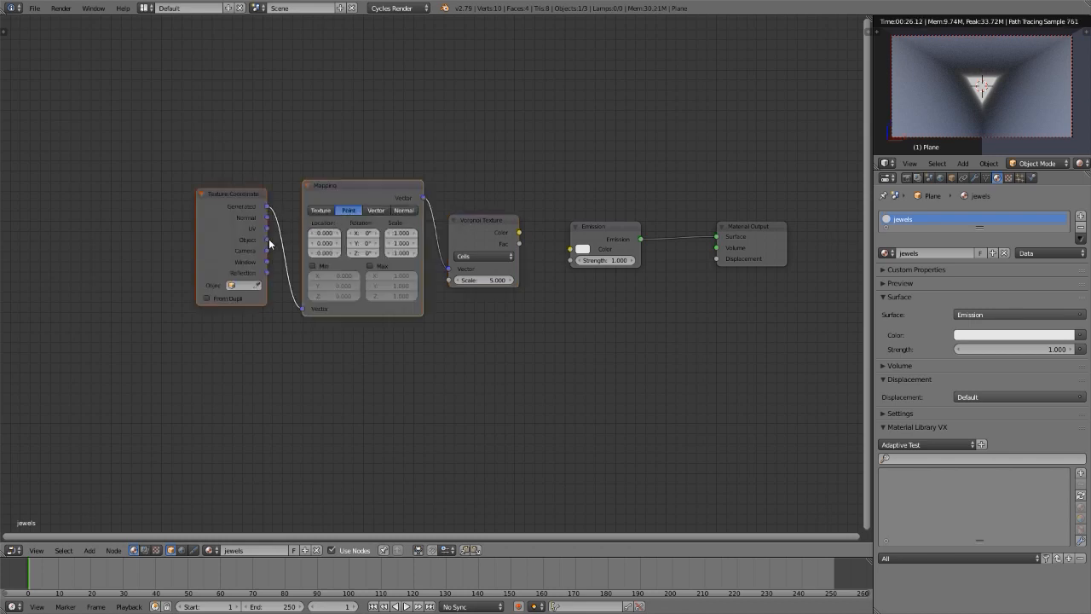
{"action": "left_click_drag", "start_coordinate": [267, 239], "coordinate": [301, 308]}
{"action": "left_click", "coordinate": [323, 210]}
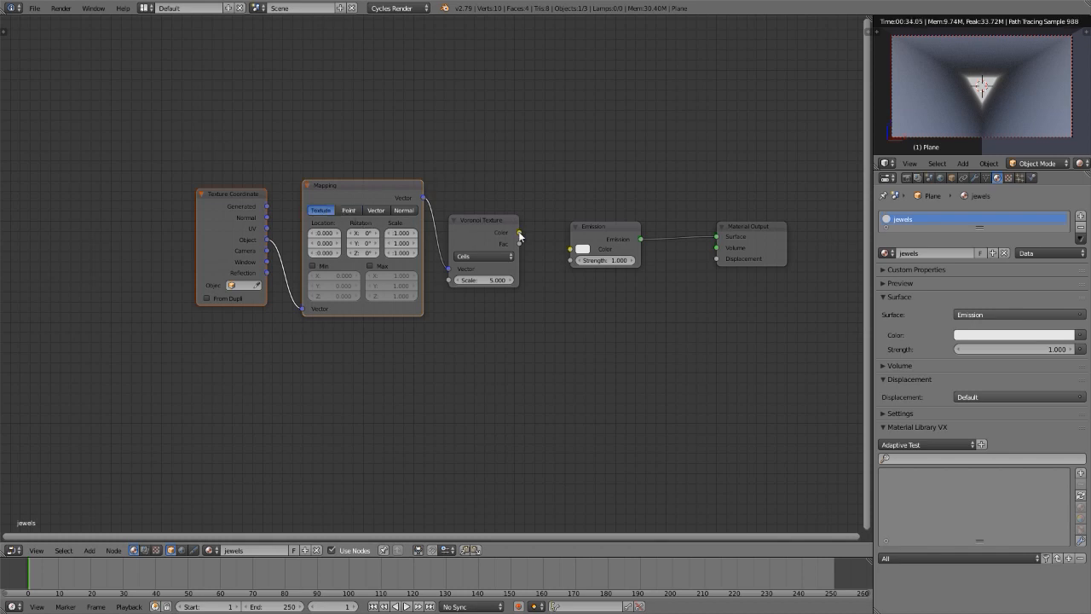
{"action": "left_click_drag", "start_coordinate": [519, 232], "coordinate": [570, 249]}
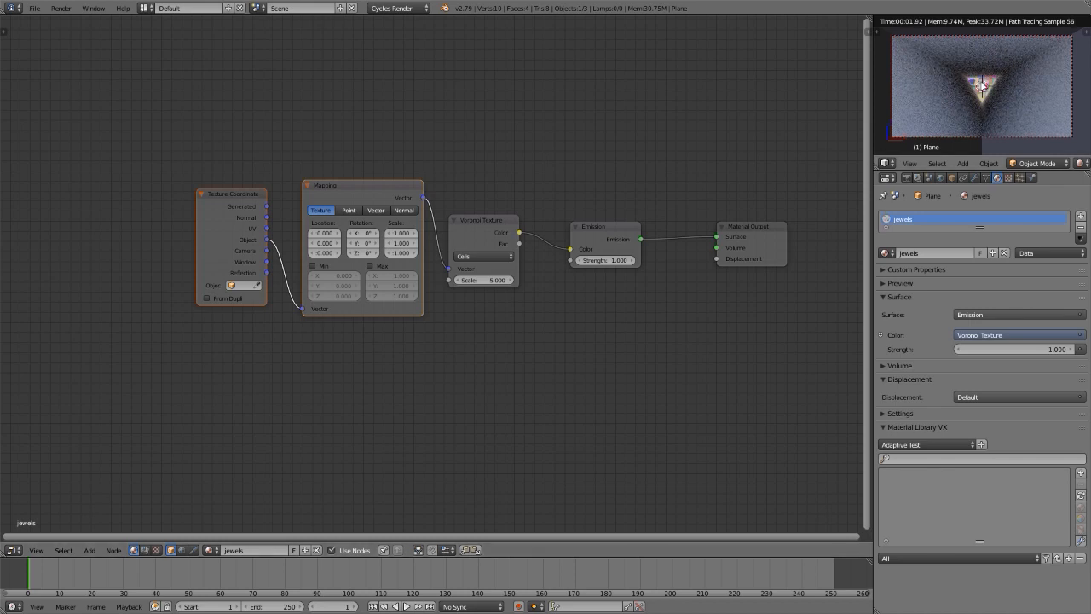
Give the triangular prism a new material named "mirror" with a Glossy BSDF surface.
{"action": "right_click", "coordinate": [930, 81]}
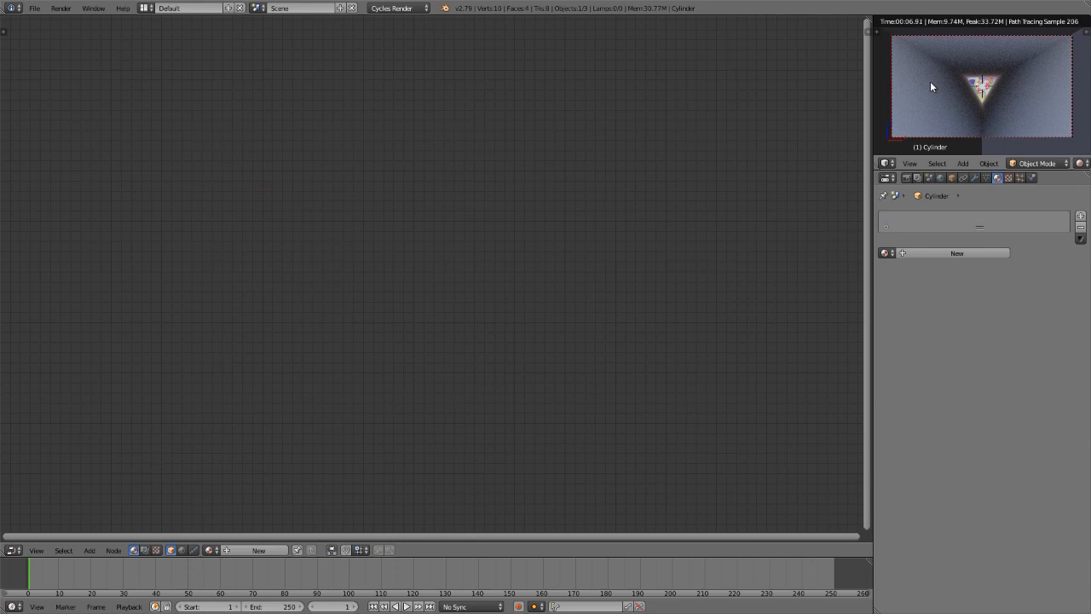
{"action": "left_click", "coordinate": [934, 253]}
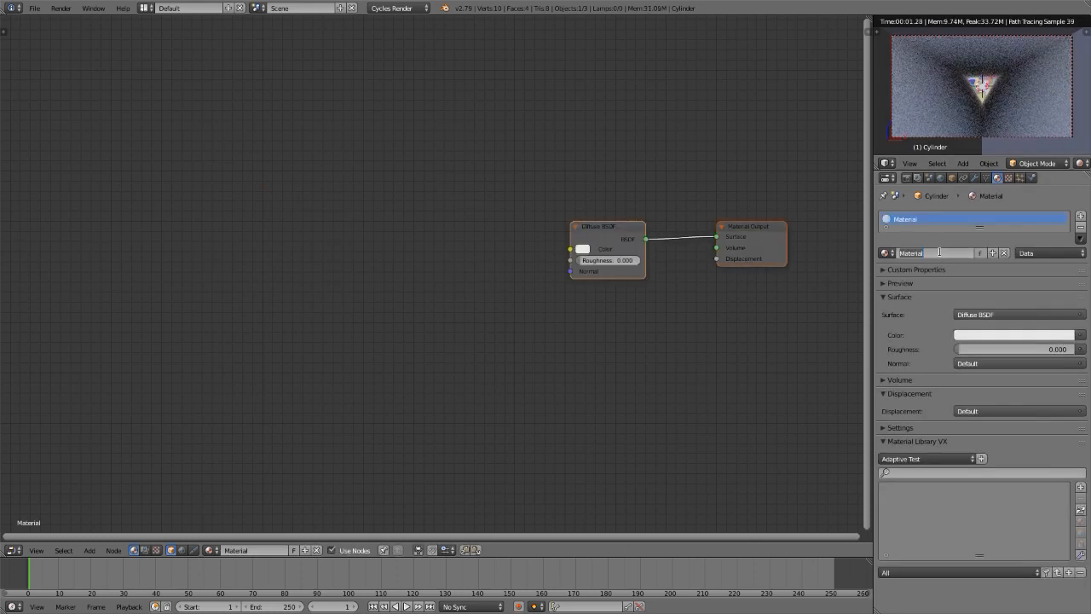
{"action": "double_click", "coordinate": [938, 252]}
{"action": "type", "text": "mirror"}
{"action": "key", "text": "Return"}
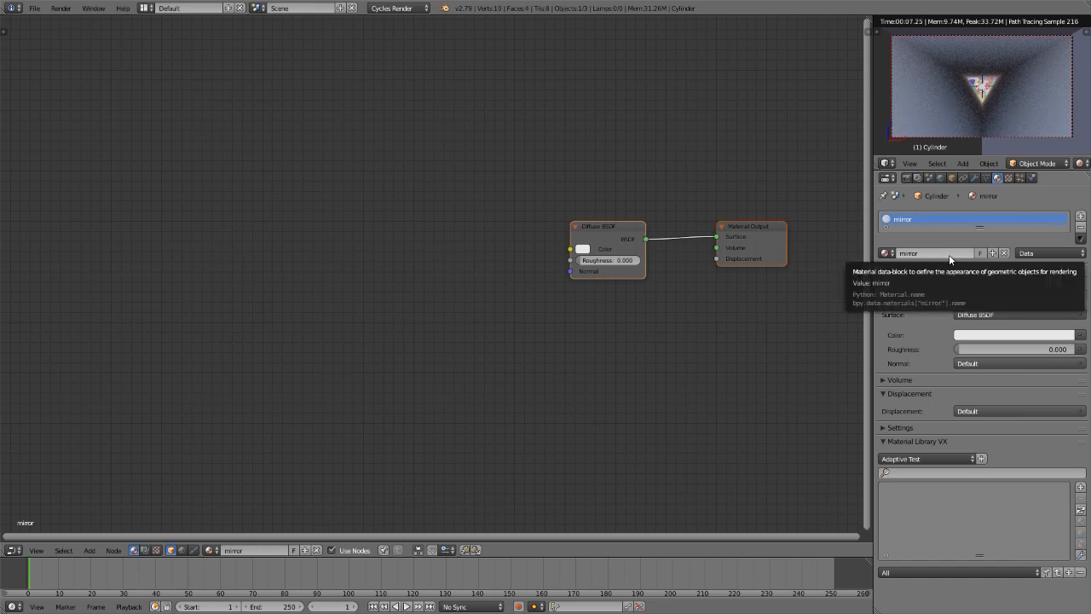
{"action": "left_click", "coordinate": [1004, 315]}
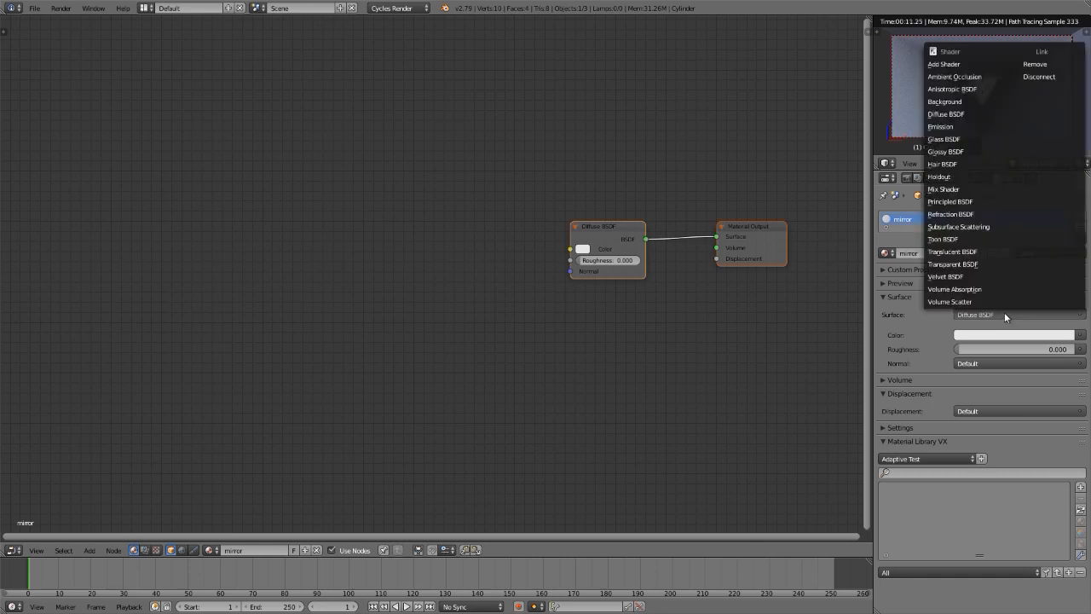
{"action": "left_click", "coordinate": [960, 151]}
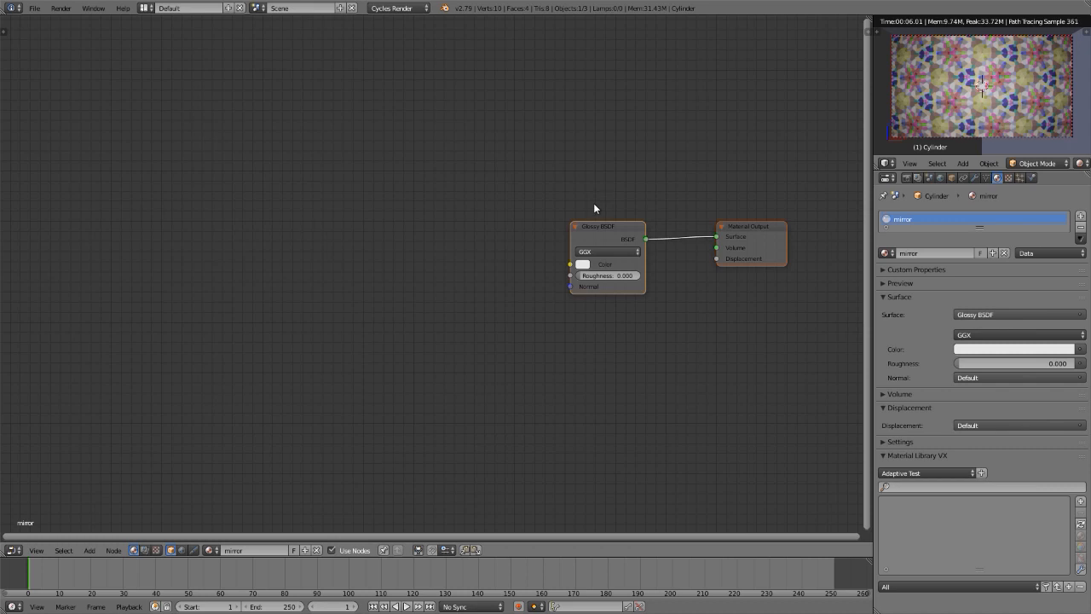
Select the jewels plane and enlarge the rendered preview viewport in width and height.
{"action": "right_click", "coordinate": [974, 88]}
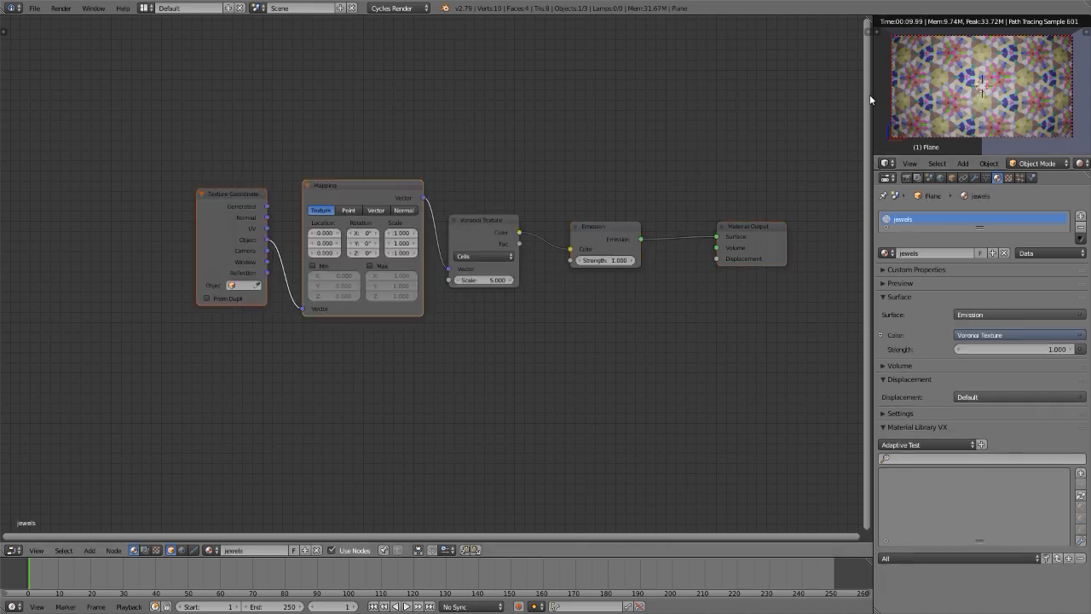
{"action": "left_click_drag", "start_coordinate": [870, 98], "coordinate": [702, 105]}
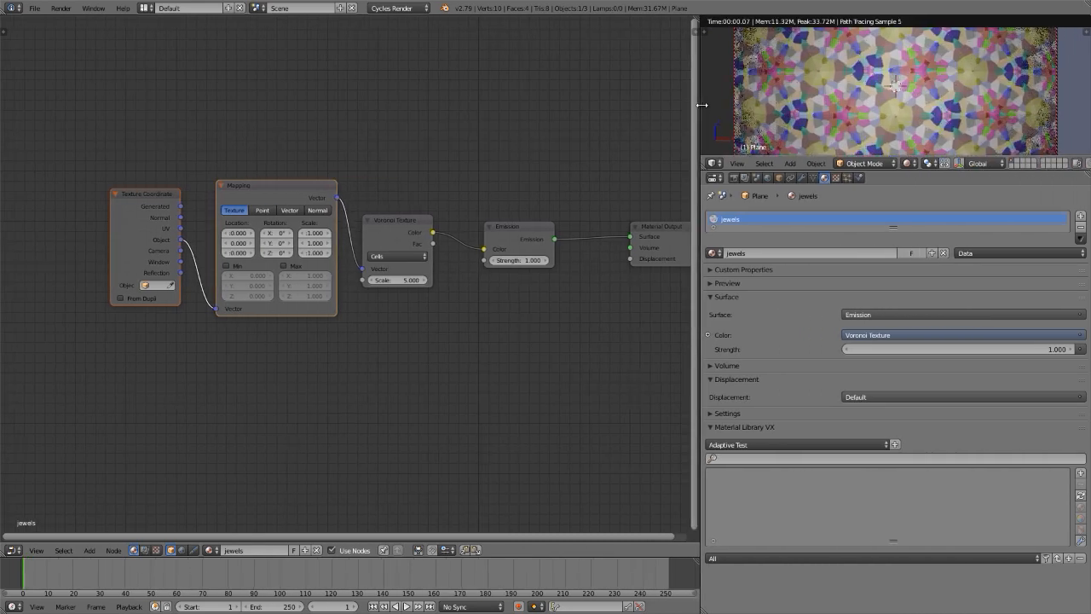
{"action": "left_click_drag", "start_coordinate": [892, 170], "coordinate": [895, 302]}
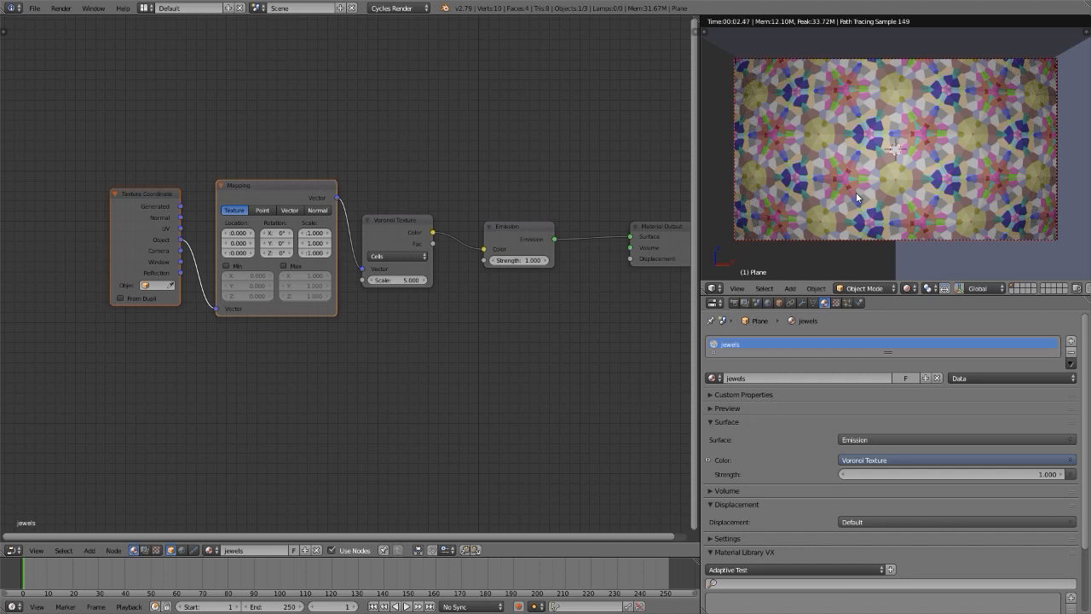
Examine the prism, camera and plane from outside in solid shading, and compare solid and rendered shading through the camera.
{"action": "key", "text": "shift+z"}
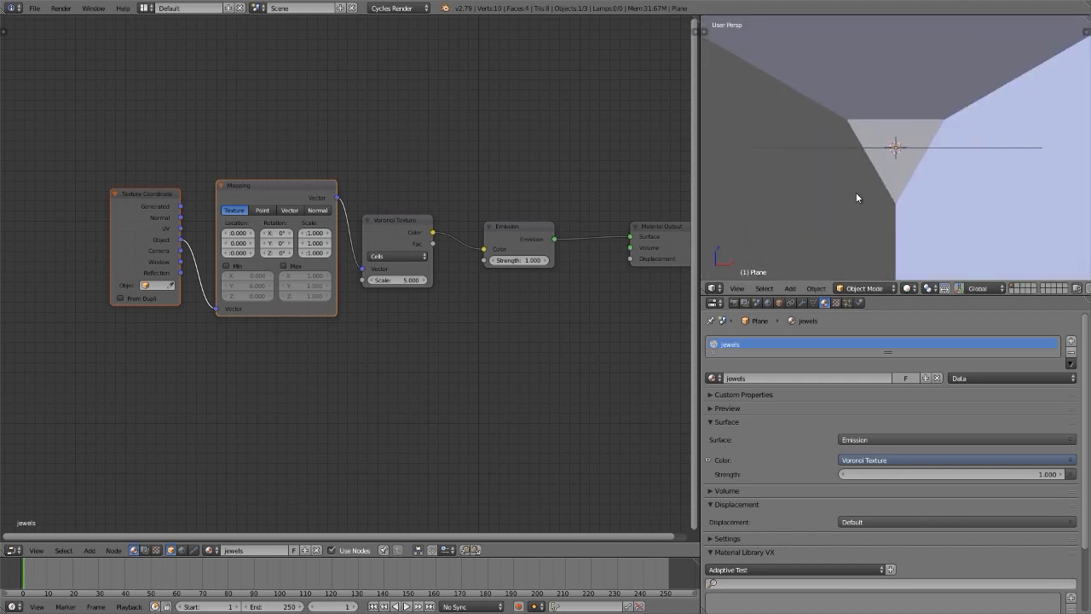
{"action": "right_click", "coordinate": [856, 196]}
{"action": "middle_click_drag", "start_coordinate": [857, 197], "coordinate": [801, 202]}
{"action": "scroll", "coordinate": [802, 202], "scroll_direction": "up", "scroll_amount": 2}
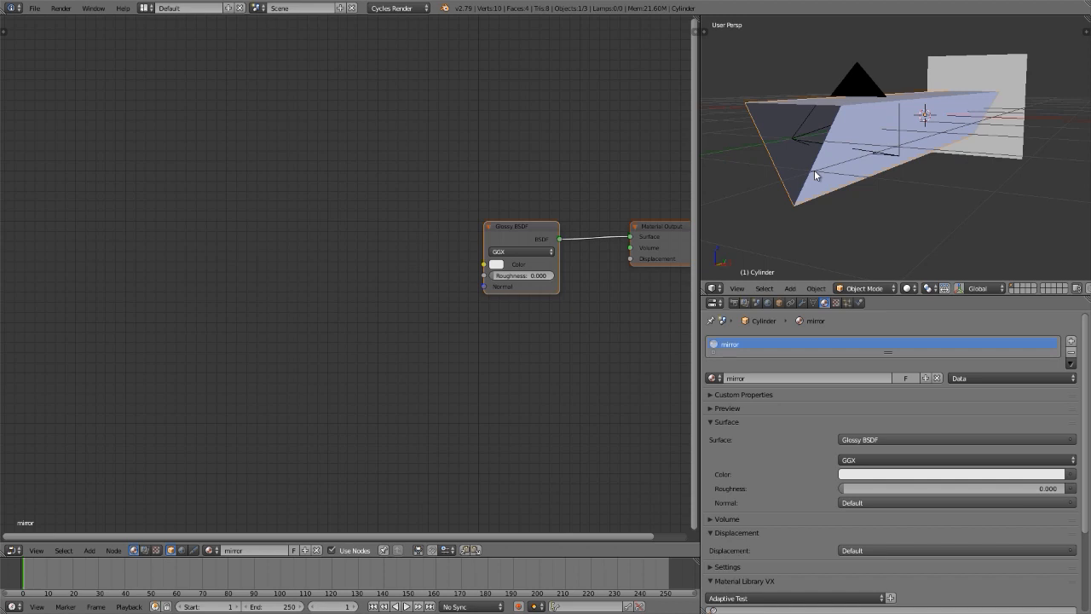
{"action": "key", "text": "KP_0"}
{"action": "key", "text": "shift+z"}
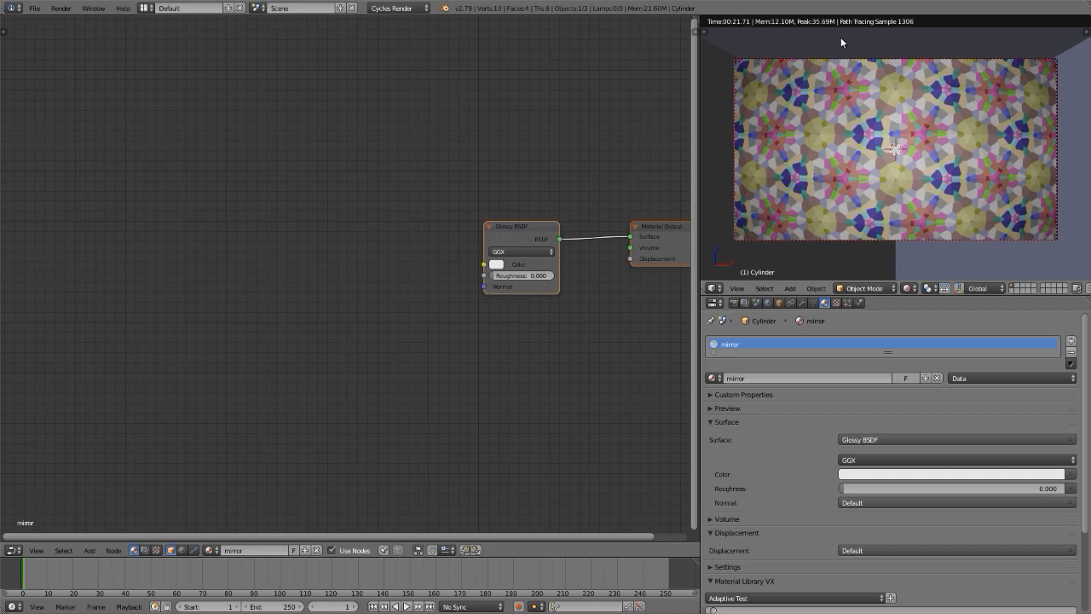
{"action": "key", "text": "shift+z"}
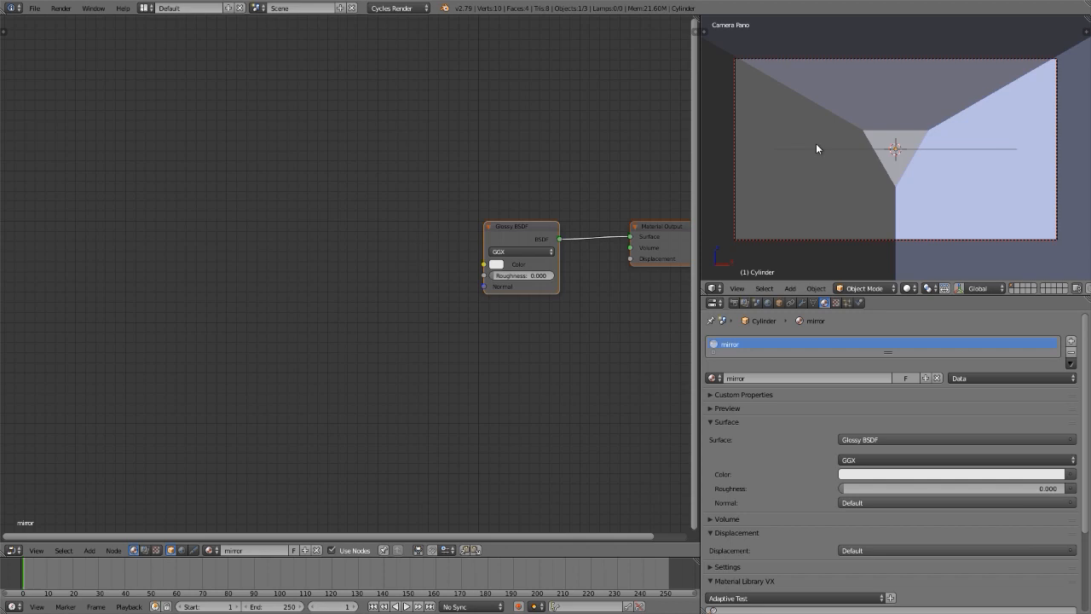
{"action": "key", "text": "shift+z"}
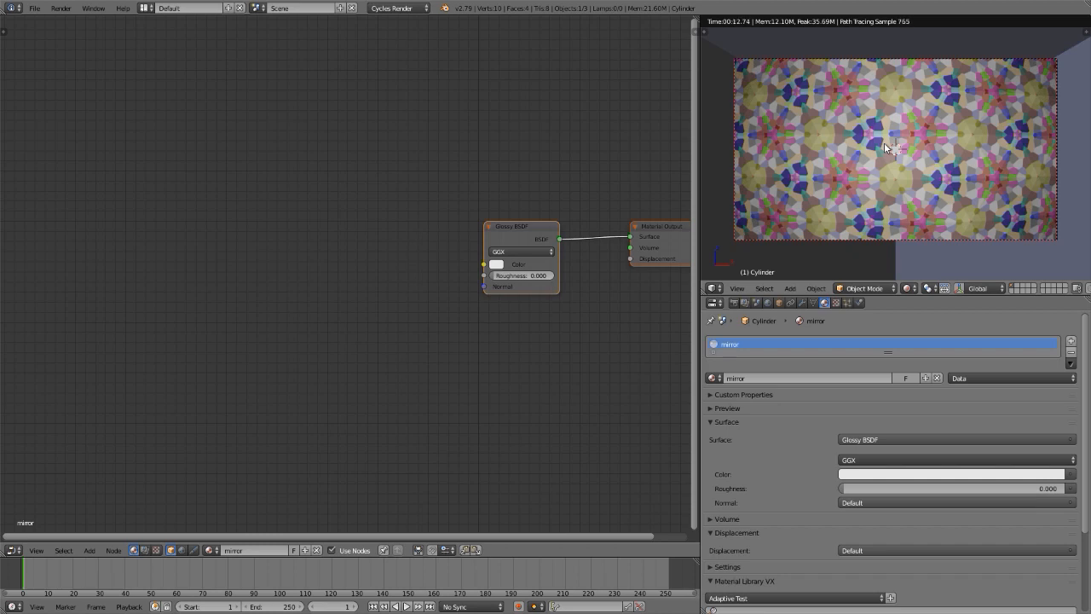
Move the jewels plane along Y to just beyond the prism's far end, undoing a trial placement much farther away.
{"action": "key", "text": "shift+F5"}
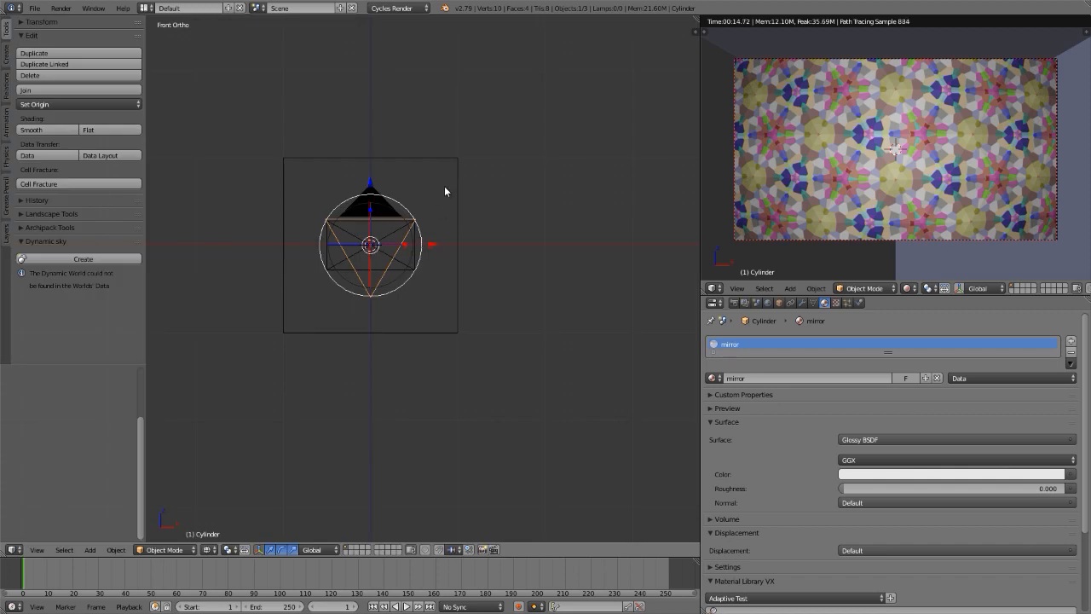
{"action": "right_click", "coordinate": [454, 168]}
{"action": "key", "text": "KP_3"}
{"action": "middle_click_drag", "start_coordinate": [619, 241], "coordinate": [372, 240], "text": "shift"}
{"action": "scroll", "coordinate": [373, 241], "scroll_direction": "down", "scroll_amount": 5}
{"action": "scroll", "coordinate": [534, 230], "scroll_direction": "up", "scroll_amount": 3}
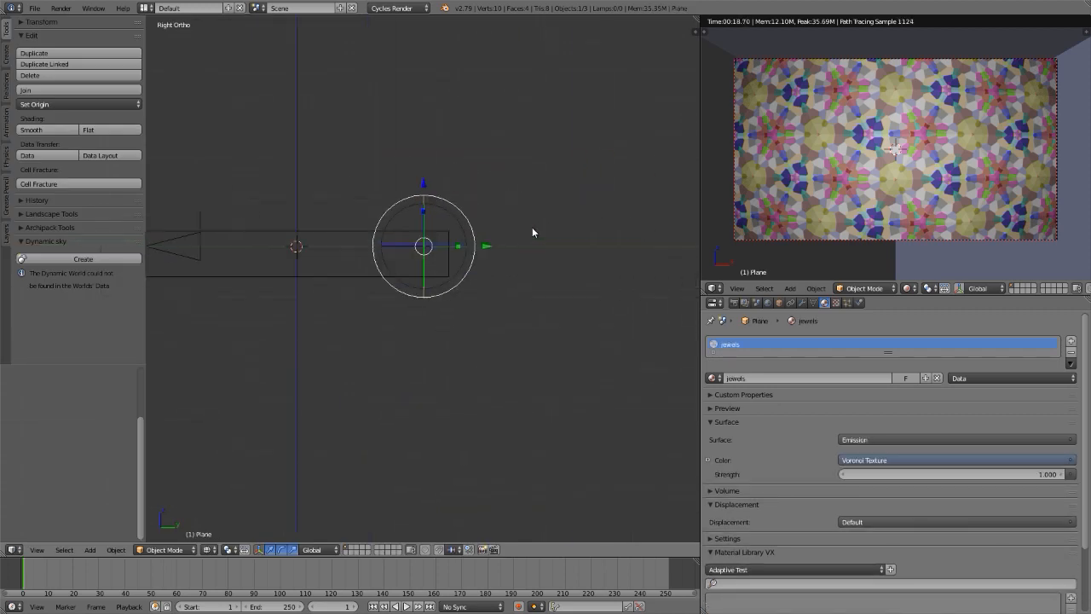
{"action": "left_click_drag", "start_coordinate": [467, 249], "coordinate": [688, 258]}
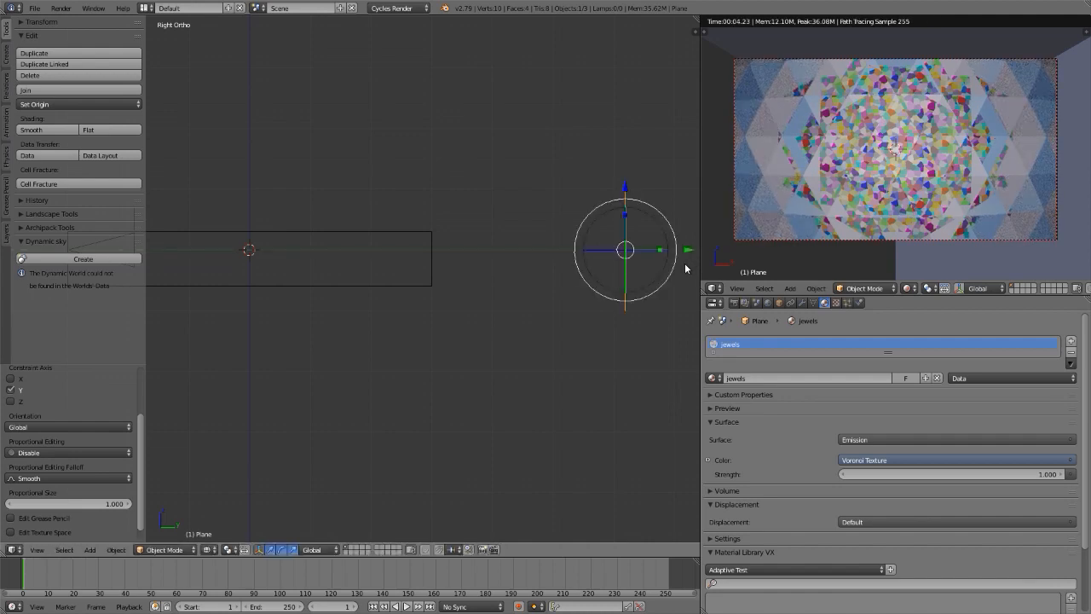
{"action": "key", "text": "ctrl+z"}
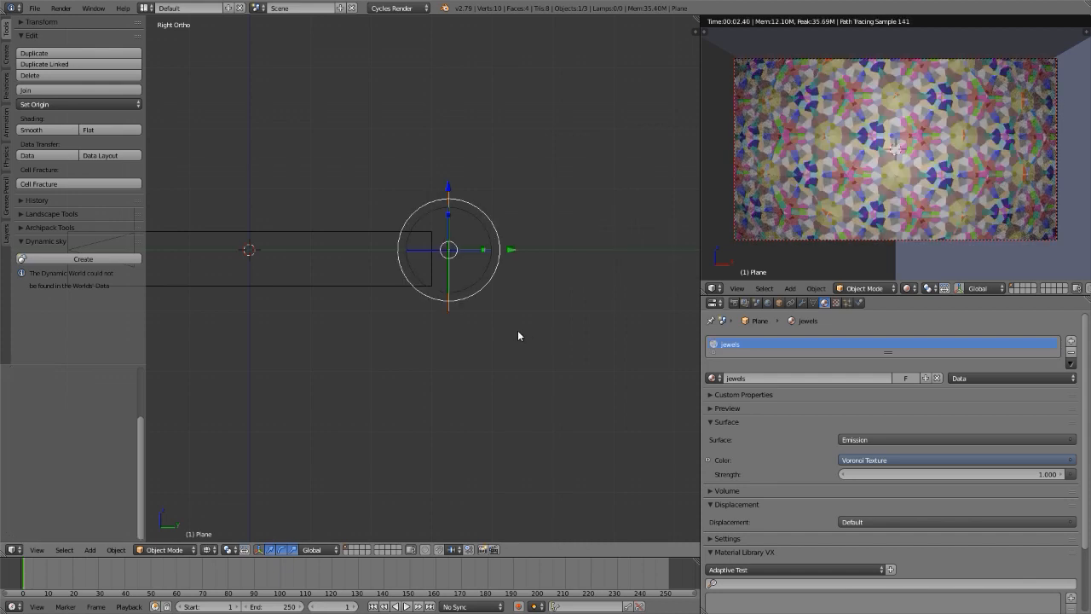
Show the jewels material's node tree and set the Voronoi texture scale to 2.
{"action": "key", "text": "shift+F3"}
{"action": "middle_click_drag", "start_coordinate": [331, 363], "coordinate": [380, 355]}
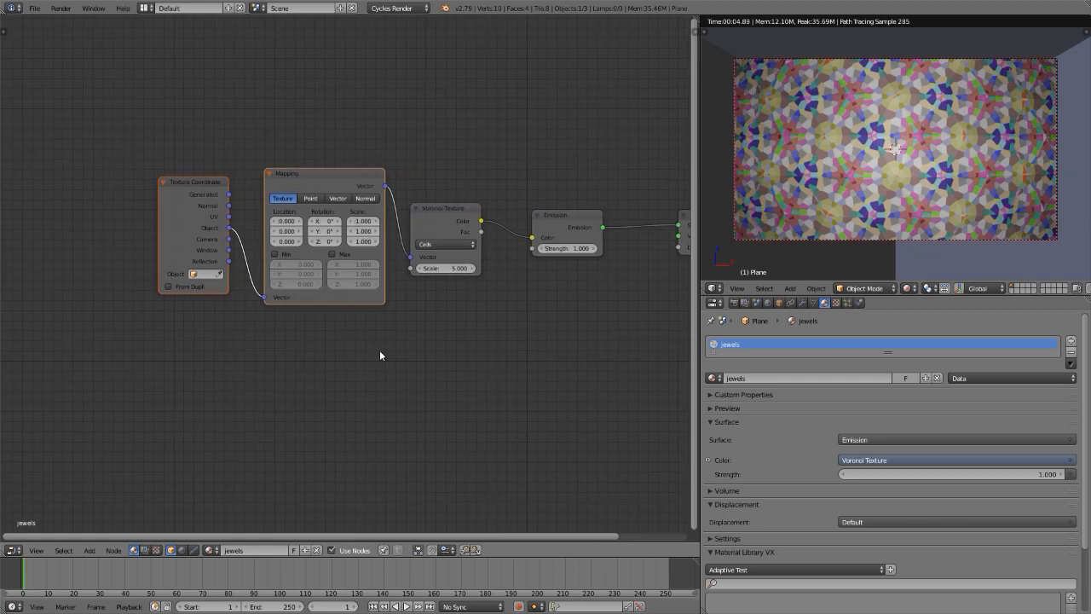
{"action": "left_click", "coordinate": [445, 269]}
{"action": "type", "text": "2"}
{"action": "key", "text": "Return"}
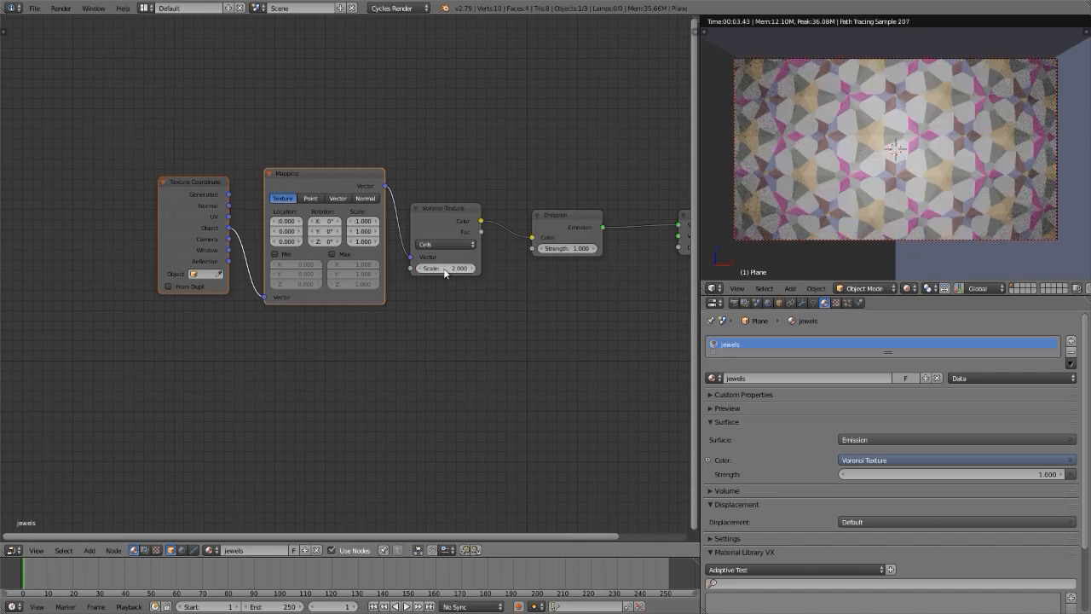
Try a Voronoi texture scale of 10.
{"action": "left_click", "coordinate": [444, 269]}
{"action": "type", "text": "10"}
{"action": "key", "text": "Return"}
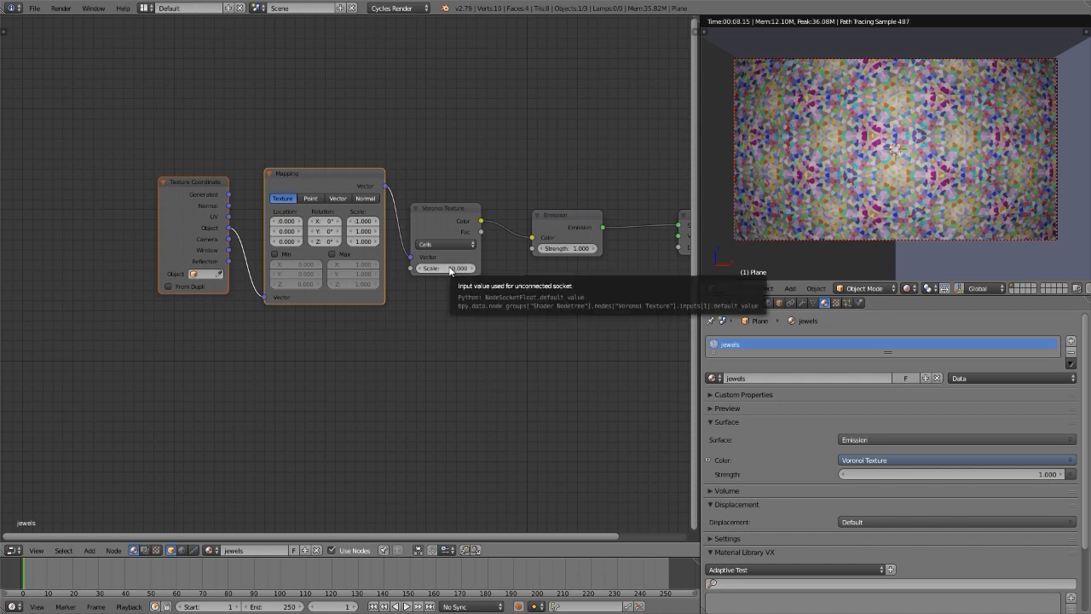
Feed the Mapping node from Generated coordinates, and try a Voronoi scale of 5 before setting it to 2.
{"action": "left_click_drag", "start_coordinate": [227, 203], "coordinate": [262, 297]}
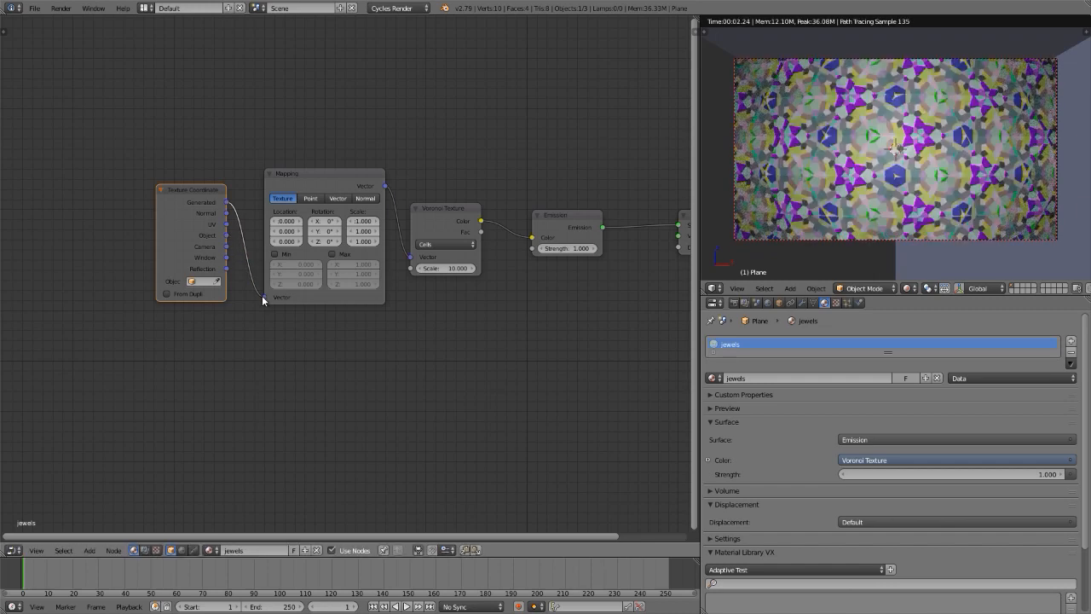
{"action": "left_click", "coordinate": [443, 270]}
{"action": "type", "text": "5"}
{"action": "key", "text": "Return"}
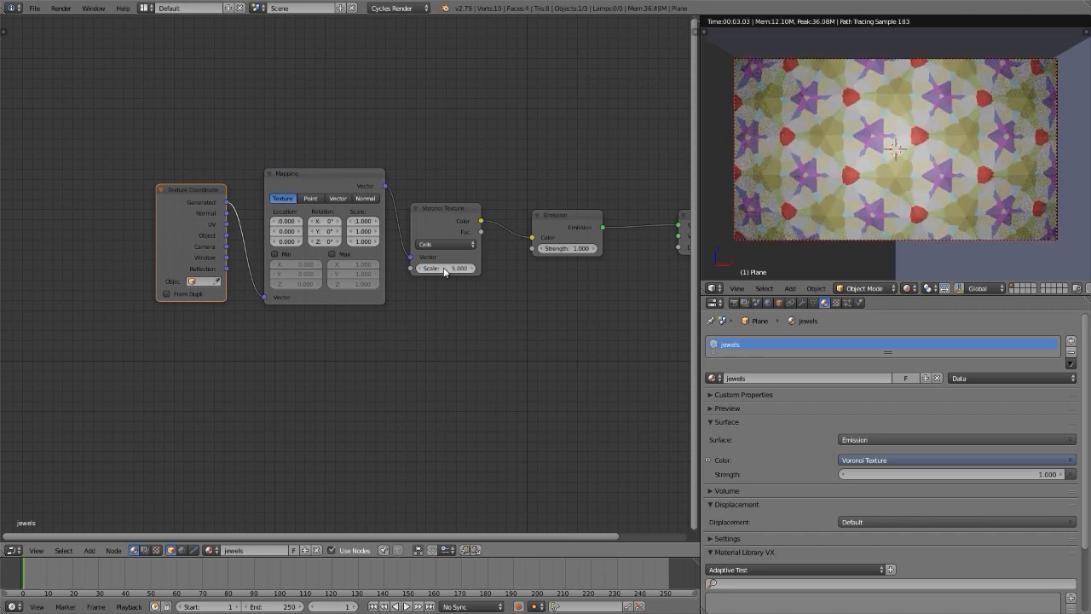
{"action": "left_click", "coordinate": [443, 269]}
{"action": "type", "text": "2"}
{"action": "key", "text": "Return"}
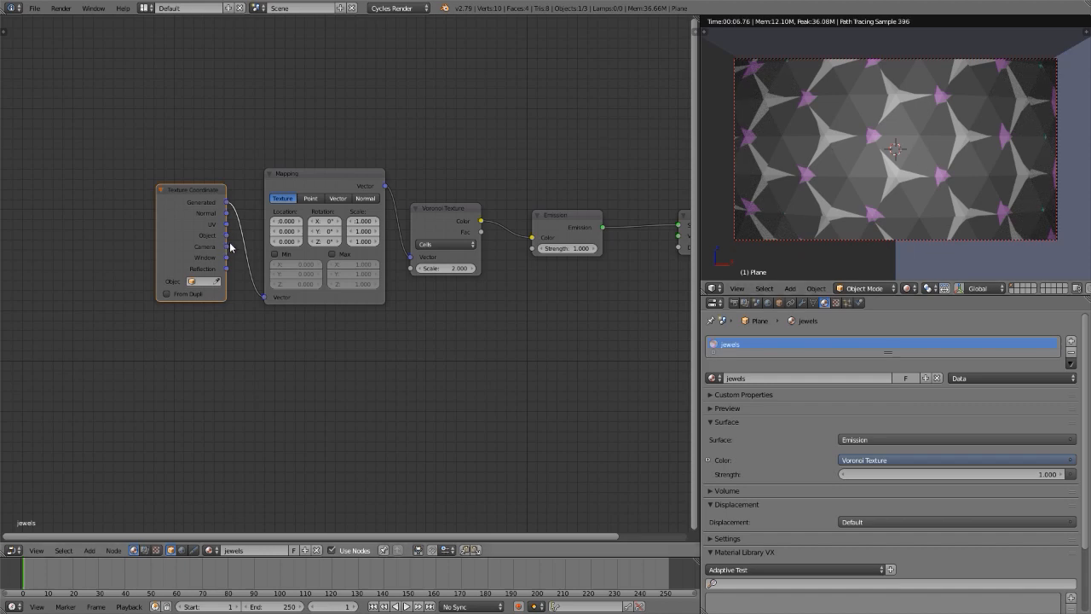
Switch the Mapping input to Object and back to Generated coordinates, and set the Mapping node's Z rotation to about 37.9°.
{"action": "left_click_drag", "start_coordinate": [227, 236], "coordinate": [264, 298]}
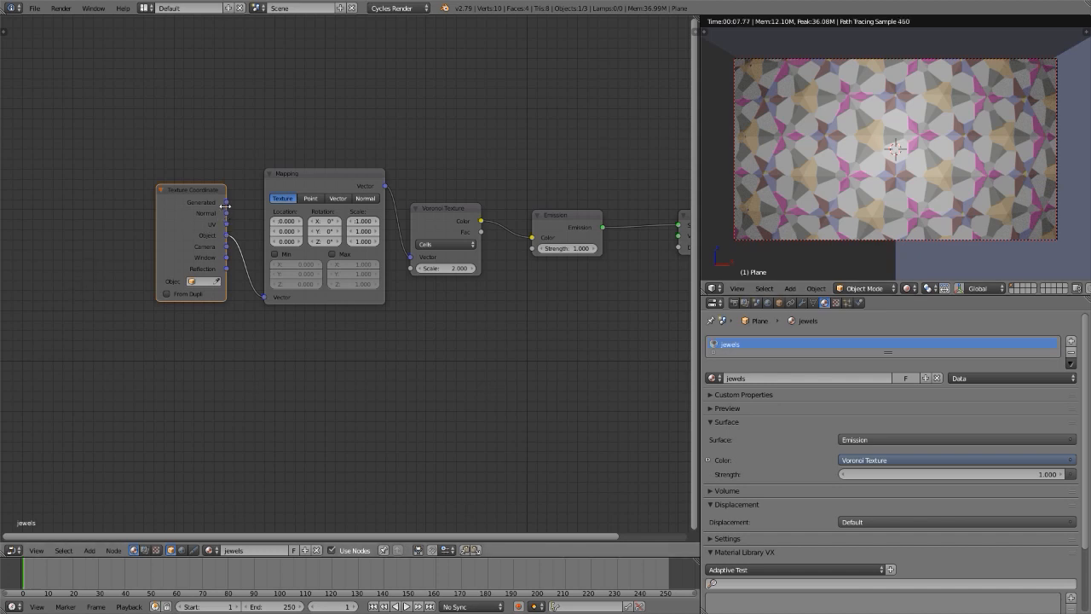
{"action": "left_click_drag", "start_coordinate": [226, 203], "coordinate": [262, 302]}
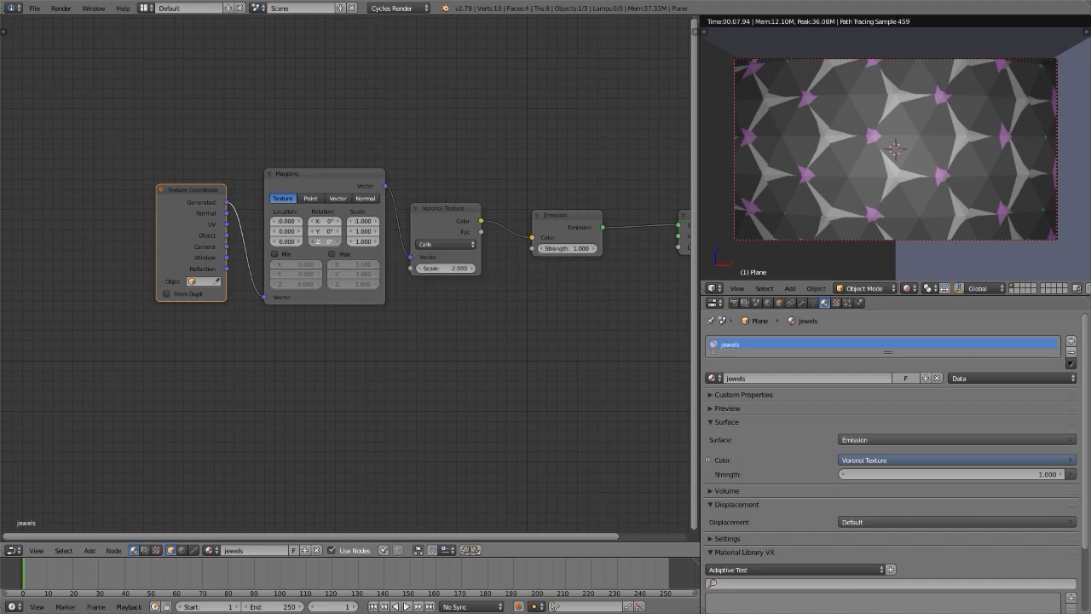
{"action": "left_click_drag", "start_coordinate": [324, 241], "coordinate": [453, 241]}
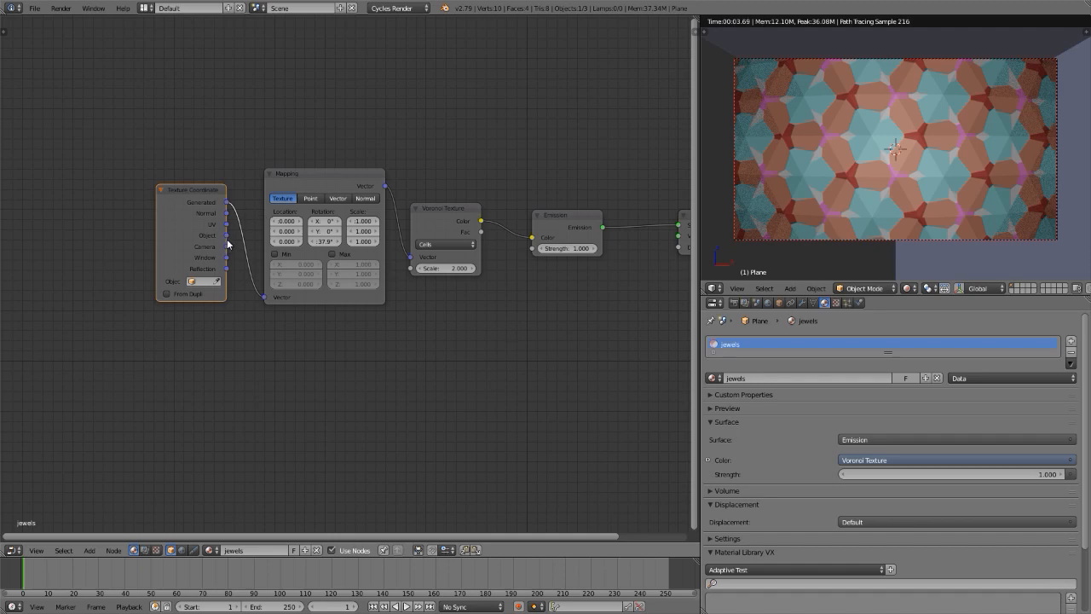
Feed the Mapping node from Object coordinates, reset its Z rotation to 0°, and try shifting its X location.
{"action": "left_click_drag", "start_coordinate": [228, 235], "coordinate": [263, 296]}
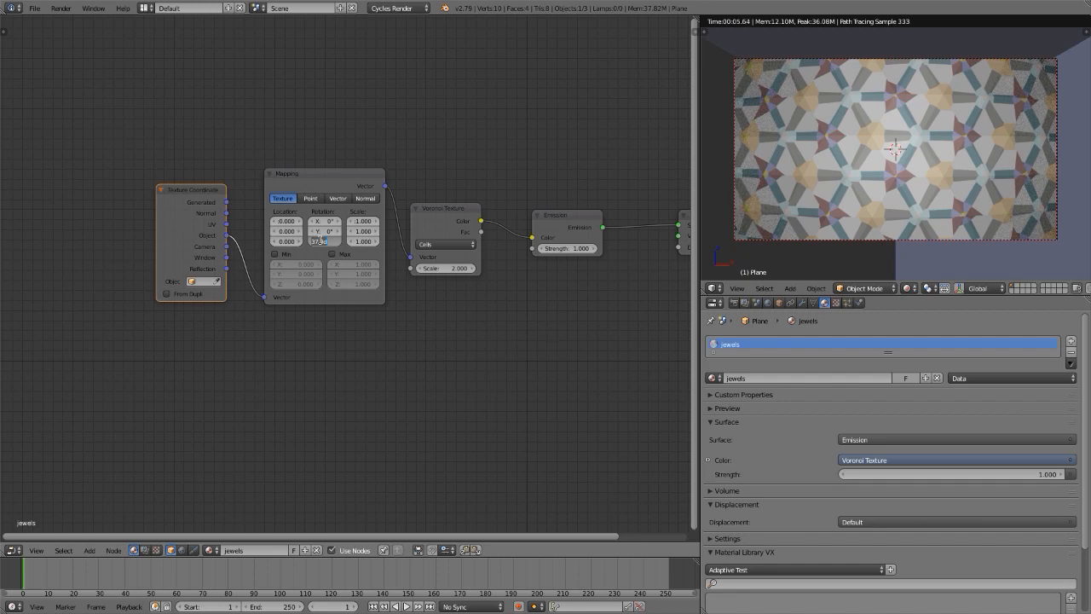
{"action": "key", "text": "Return"}
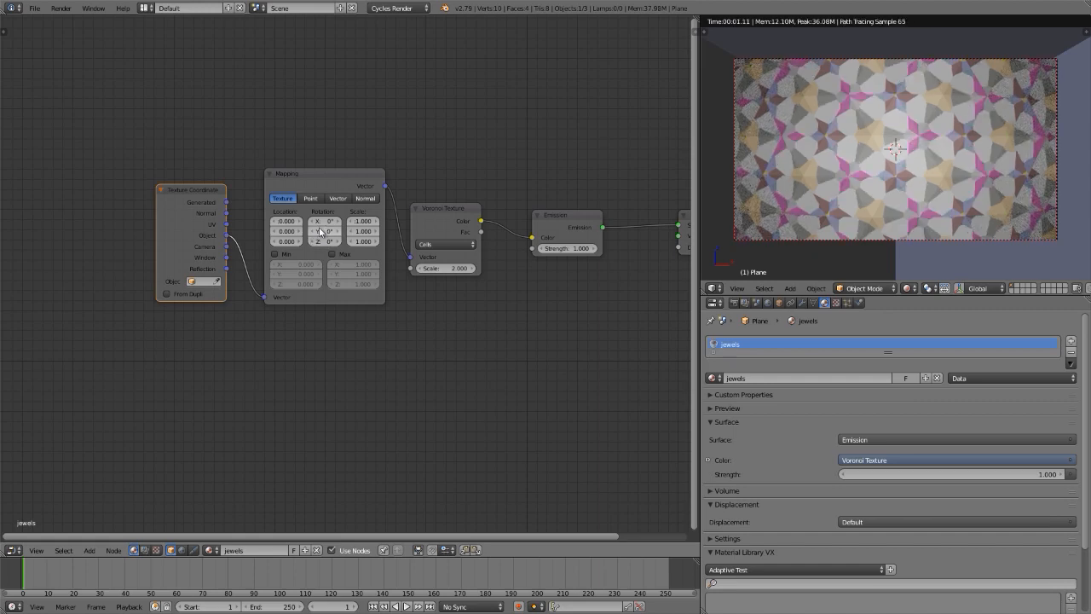
{"action": "left_click_drag", "start_coordinate": [324, 241], "coordinate": [431, 242]}
{"action": "left_click_drag", "start_coordinate": [285, 220], "coordinate": [335, 220]}
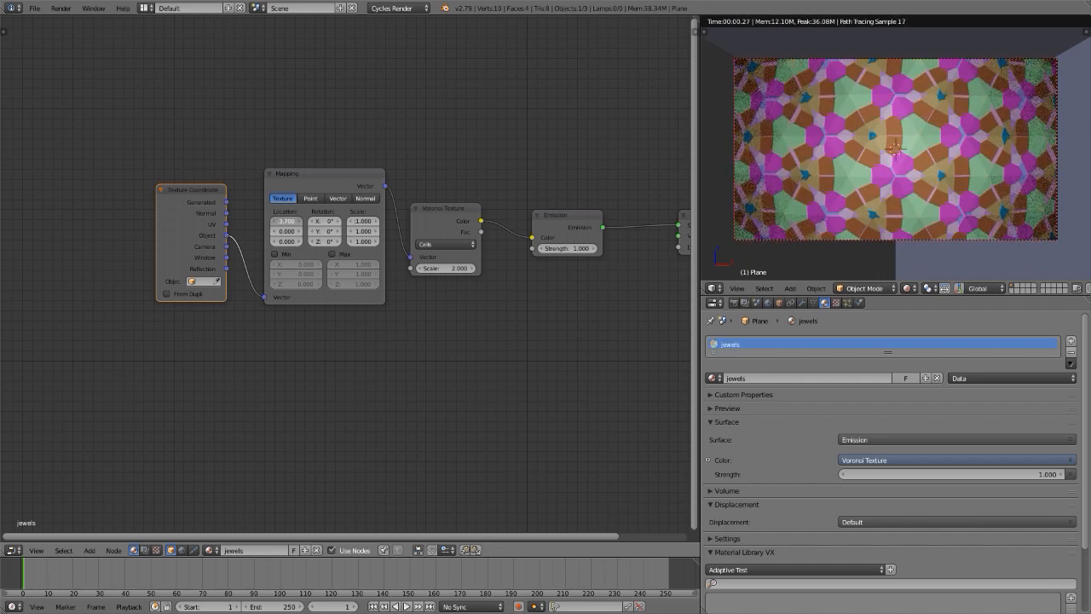
Keyframe the Mapping node's rotation at frame 1 and show its curves in the Graph Editor.
{"action": "right_click", "coordinate": [327, 243]}
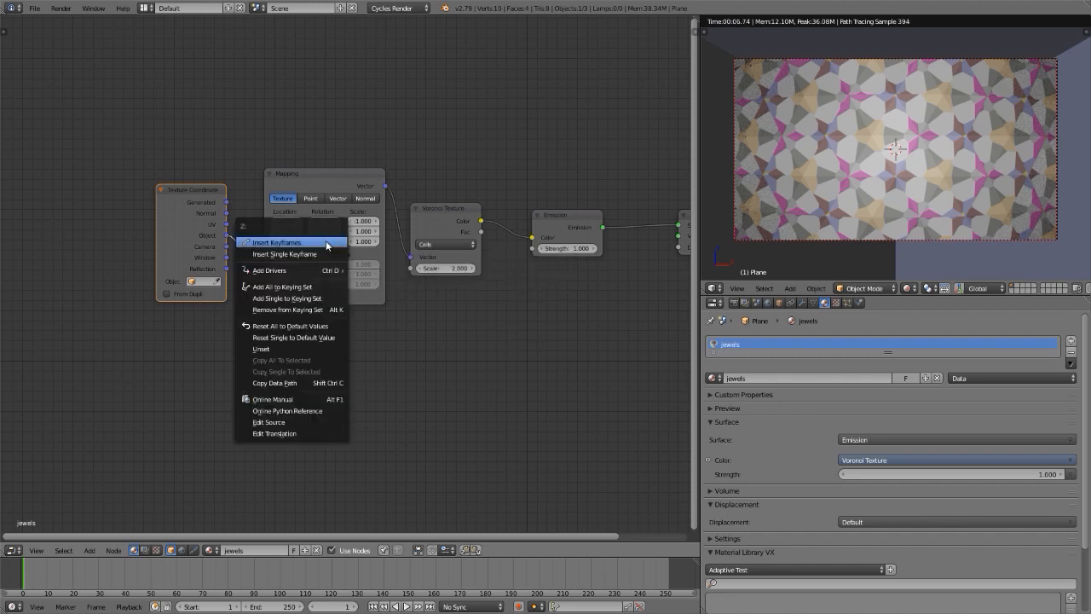
{"action": "left_click", "coordinate": [326, 243]}
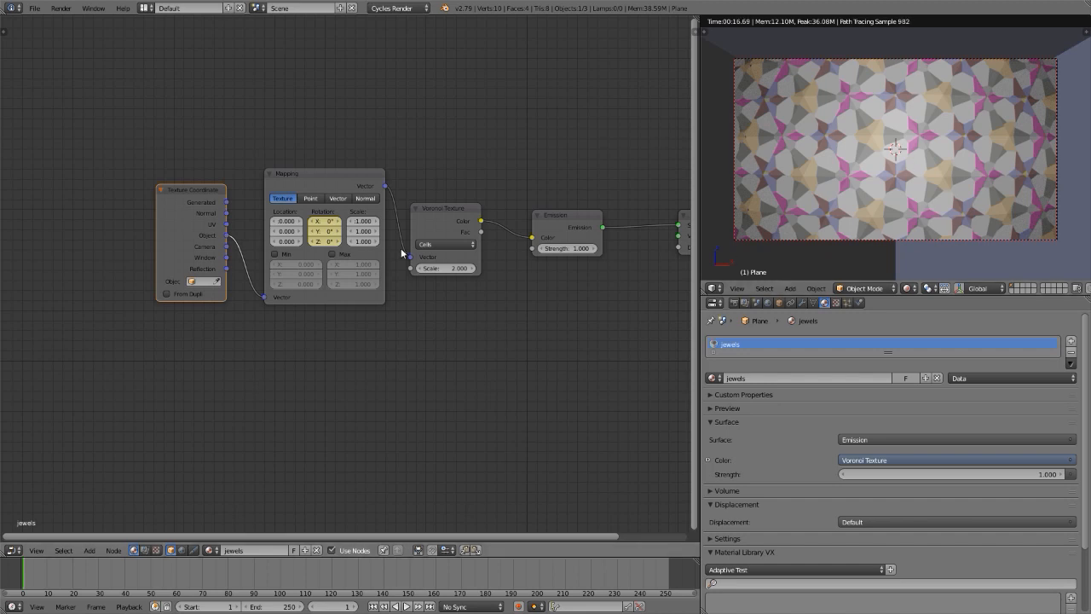
{"action": "key", "text": "shift+F6"}
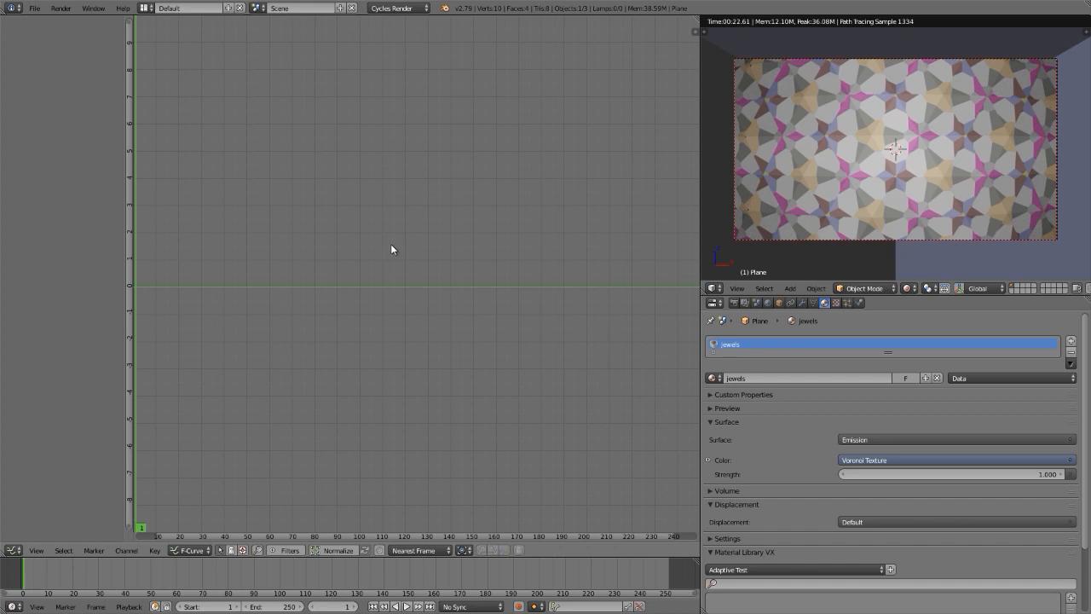
{"action": "key", "text": "shift+F3"}
{"action": "left_click", "coordinate": [325, 177]}
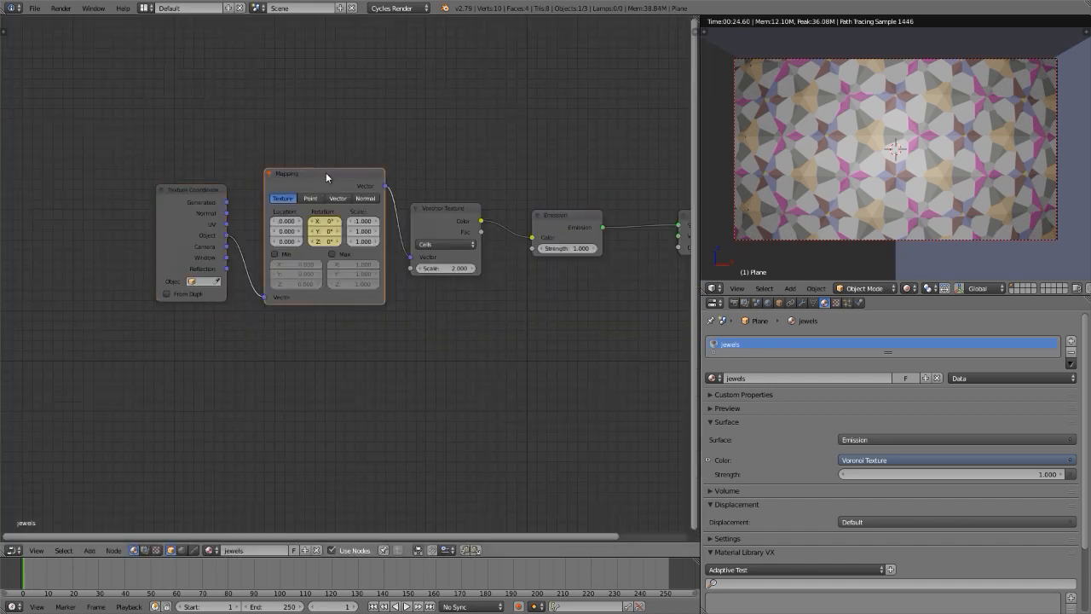
{"action": "key", "text": "shift+F6"}
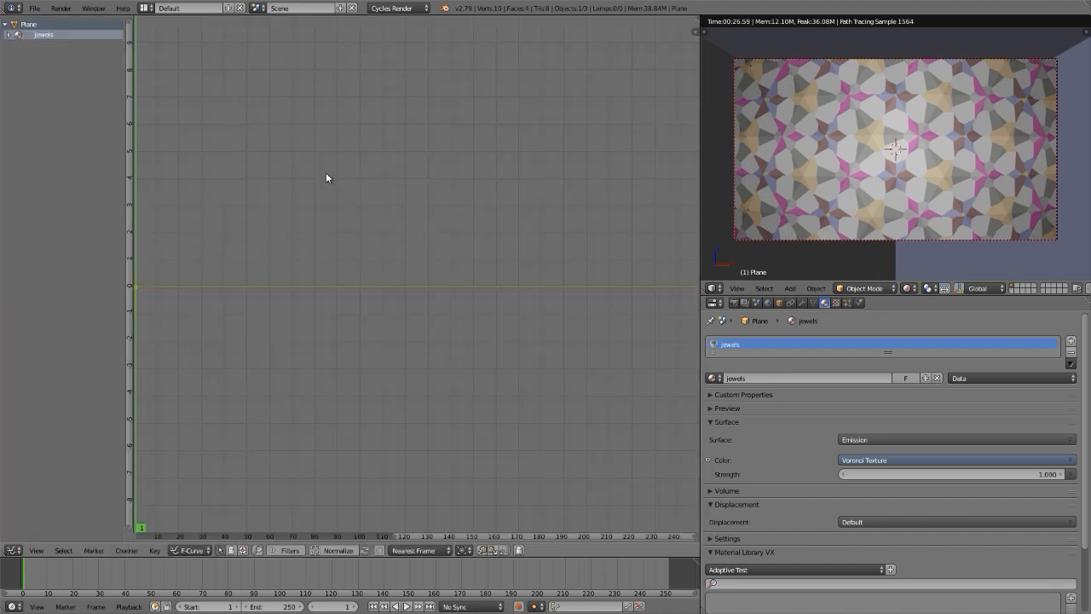
{"action": "middle_click_drag", "start_coordinate": [145, 290], "coordinate": [223, 284]}
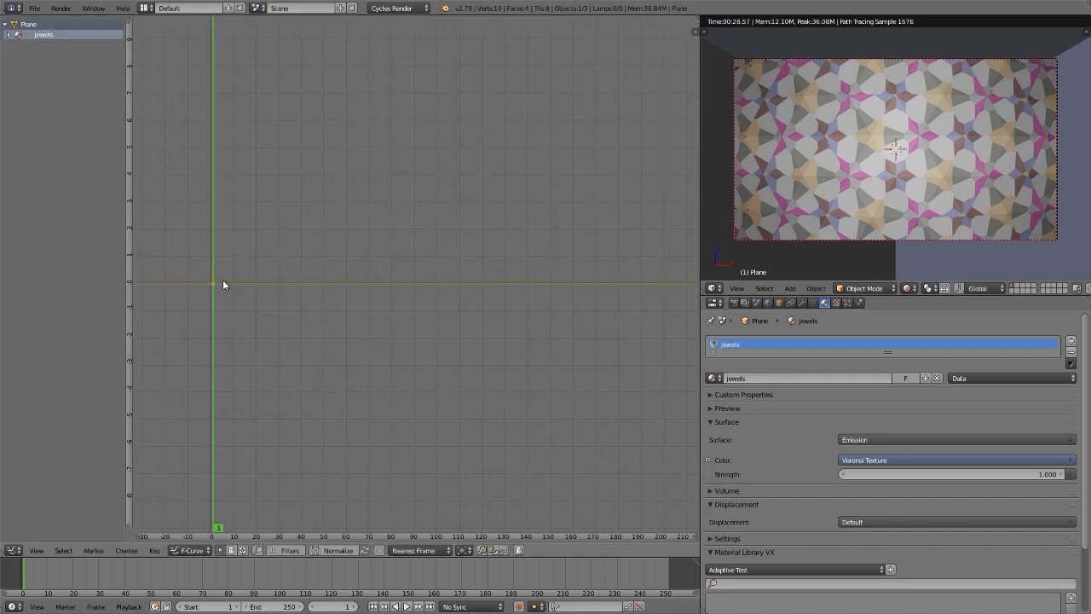
Add a Generator modifier to the Mapping node's X rotation curve and set its x coefficient to 0.007.
{"action": "key", "text": "n"}
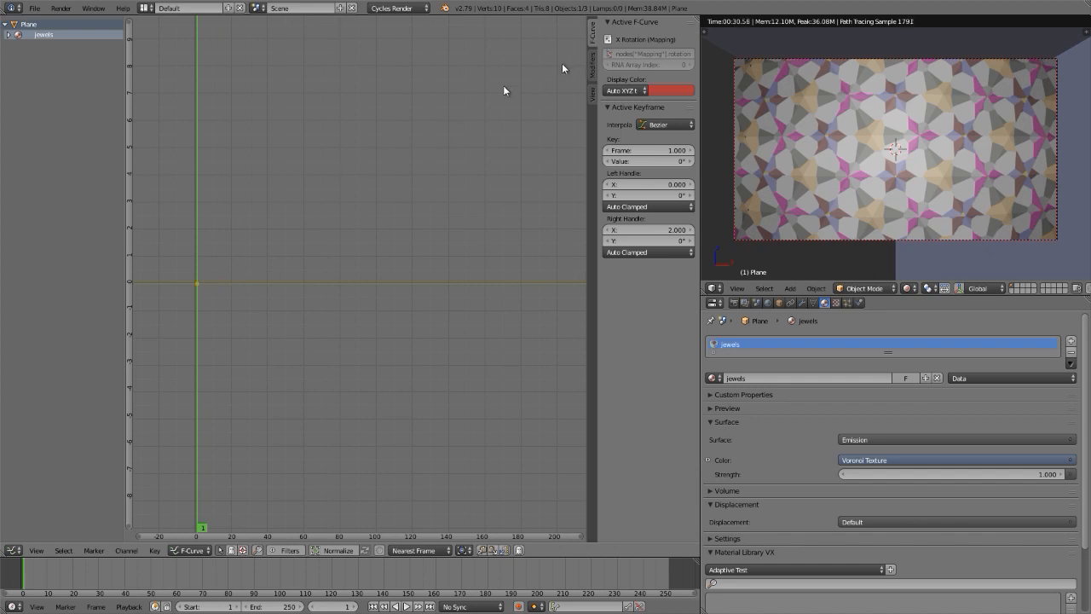
{"action": "left_click", "coordinate": [594, 61]}
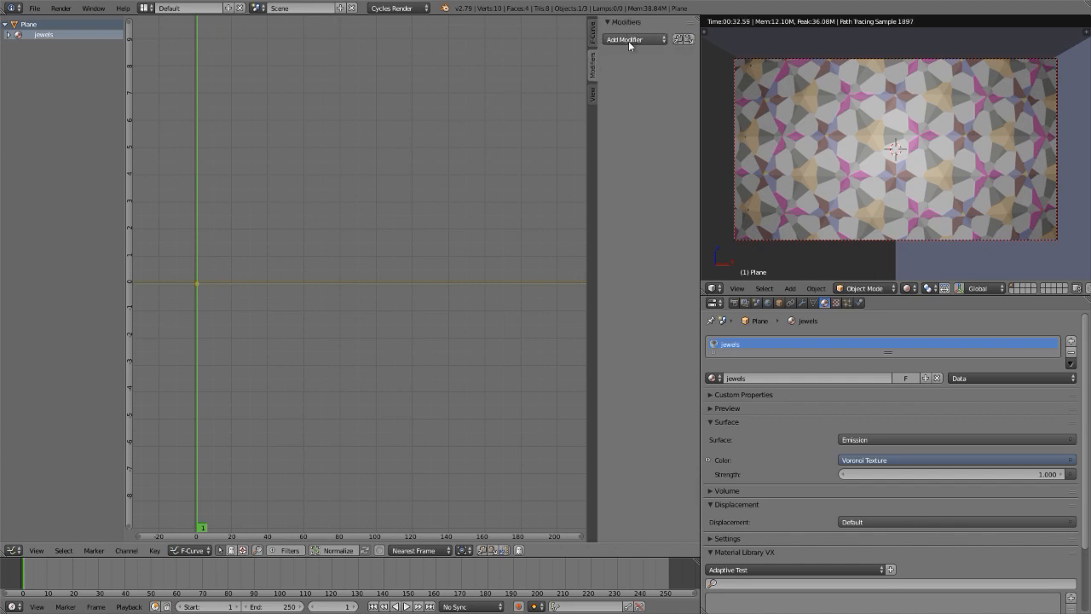
{"action": "left_click", "coordinate": [630, 41]}
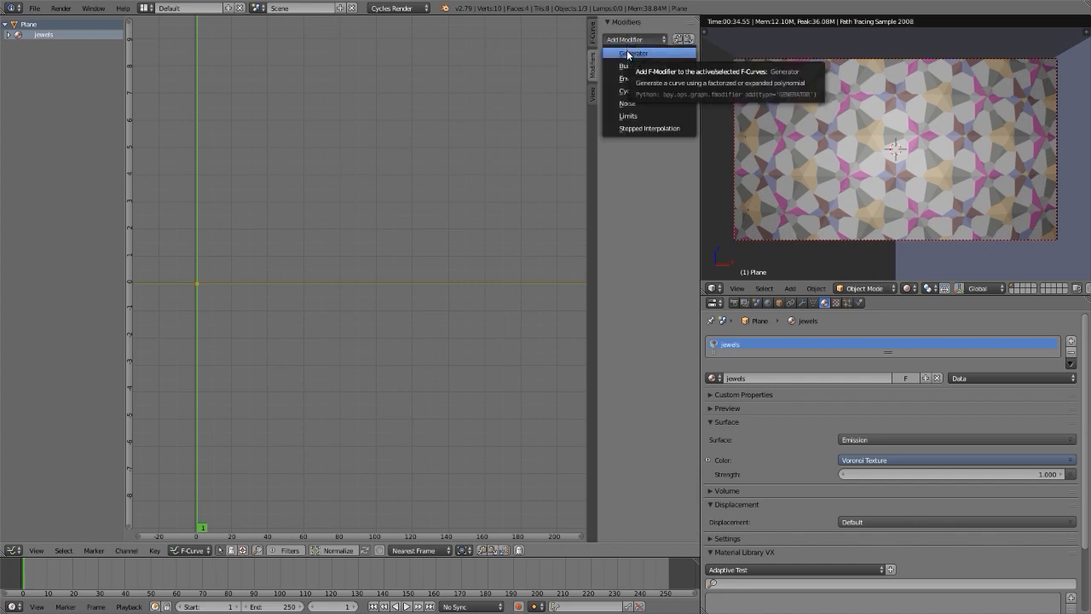
{"action": "left_click", "coordinate": [631, 54]}
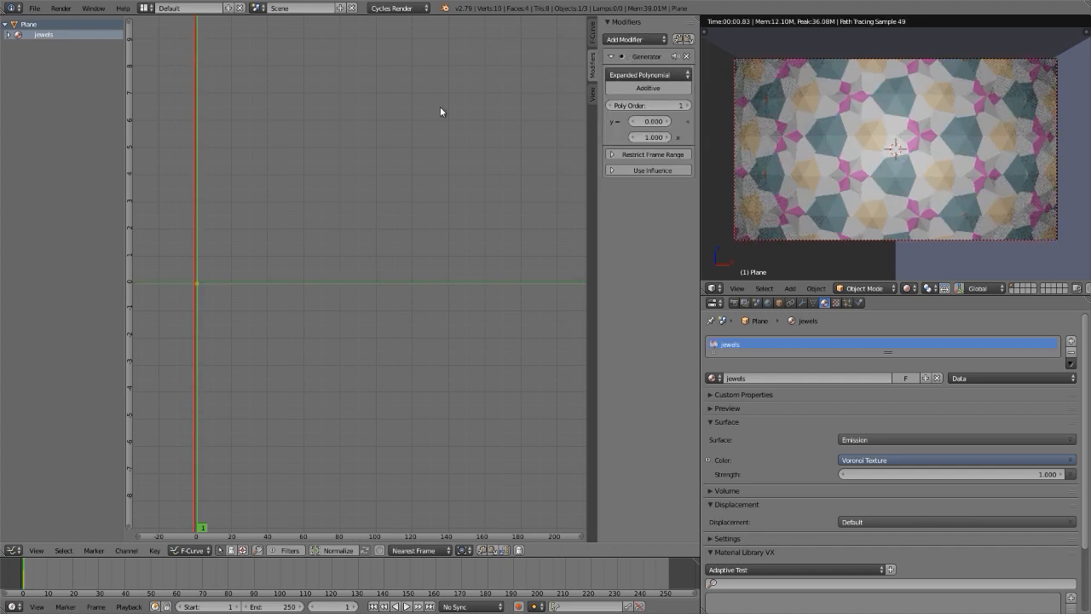
{"action": "left_click", "coordinate": [652, 137]}
{"action": "type", "text": ".002"}
{"action": "key", "text": "Return"}
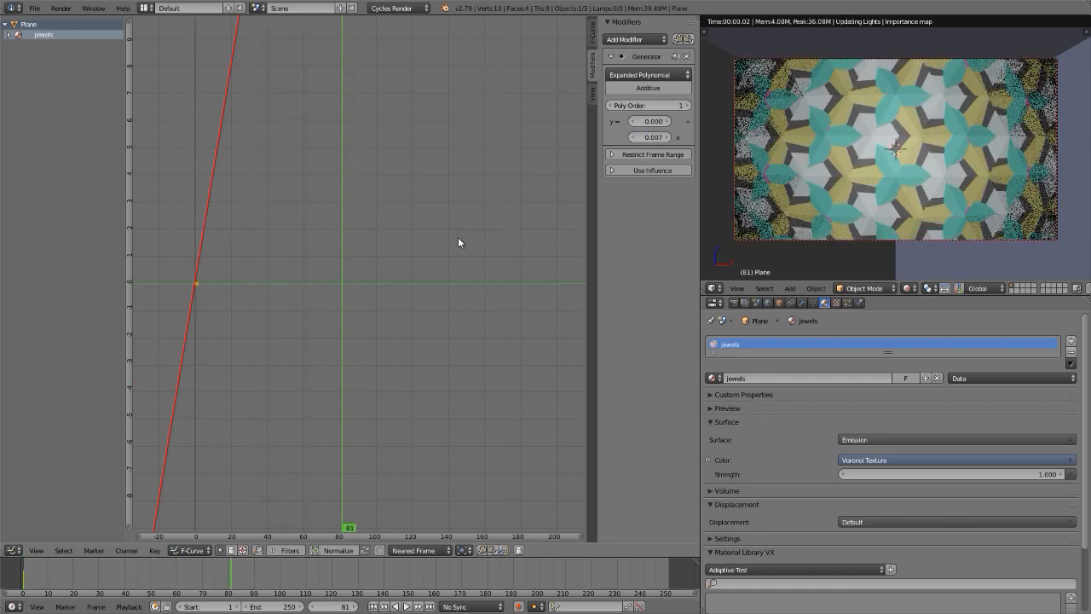
Play the animation, set the Generator's x coefficient to 0.010, and return to frame 1.
{"action": "key", "text": "alt+a"}
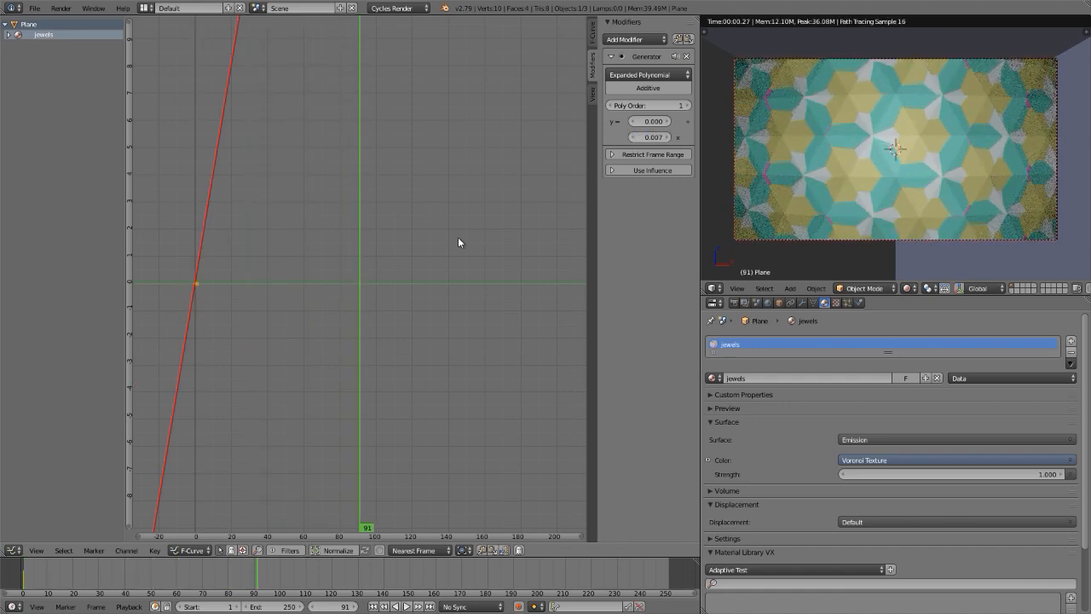
{"action": "left_click", "coordinate": [651, 138]}
{"action": "key", "text": "BackSpace"}
{"action": "key", "text": "Return"}
{"action": "key", "text": "shift+Left"}
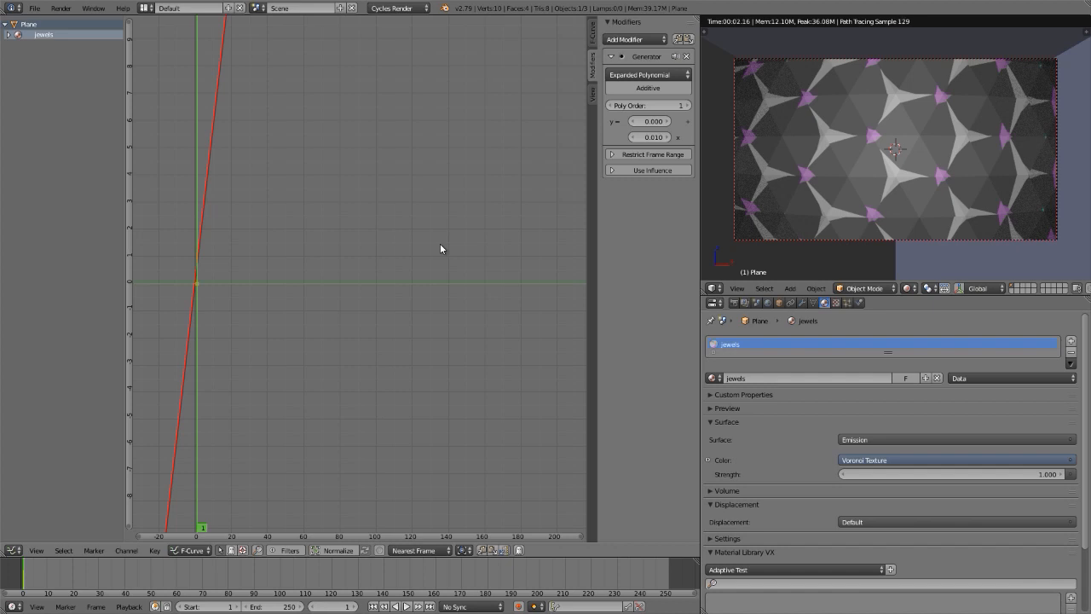
Play the kaleidoscope animation, step back to frame 1 in ten-frame jumps, and inspect the rendered viewport at full size.
{"action": "key", "text": "shift+F3"}
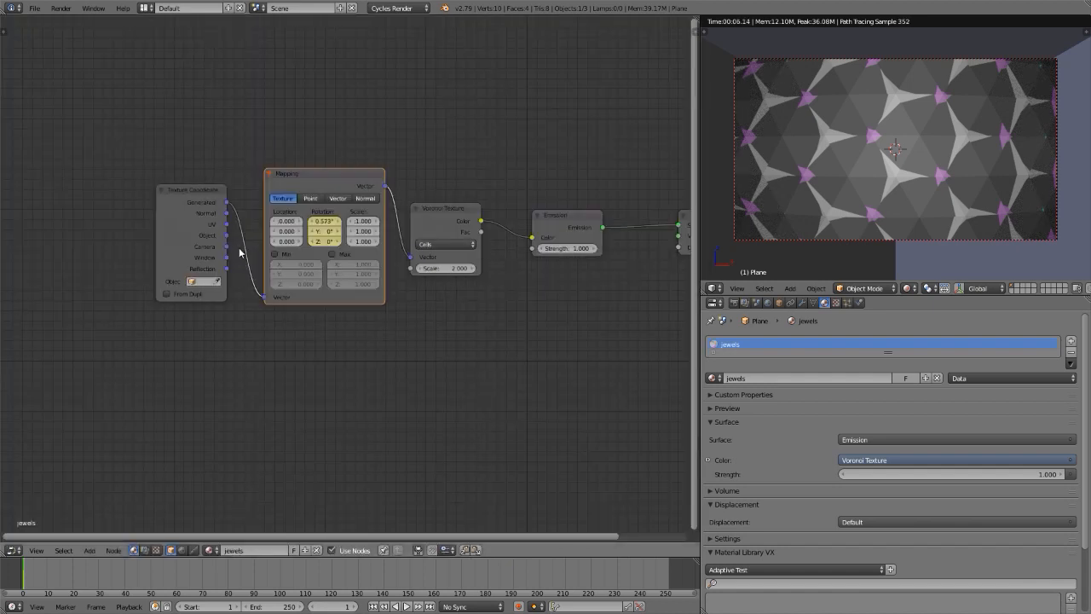
{"action": "key", "text": "shift+F6"}
{"action": "key", "text": "alt+a"}
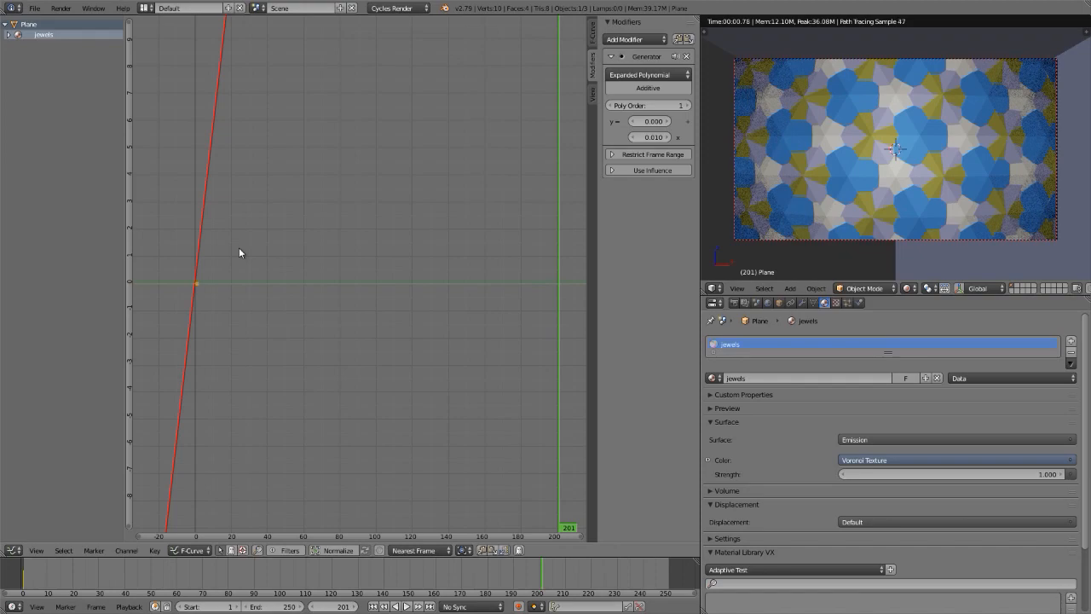
{"action": "key", "text": "shift+Down"}
{"action": "key", "text": "shift+Down"}
{"action": "key", "text": "shift+Down"}
{"action": "key", "text": "shift+Down"}
{"action": "key", "text": "shift+Down"}
{"action": "key", "text": "shift+Down"}
{"action": "key", "text": "shift+Down"}
{"action": "key", "text": "shift+Down"}
{"action": "key", "text": "shift+Down"}
{"action": "key", "text": "shift+Down"}
{"action": "key", "text": "shift+Down"}
{"action": "key", "text": "shift+Down"}
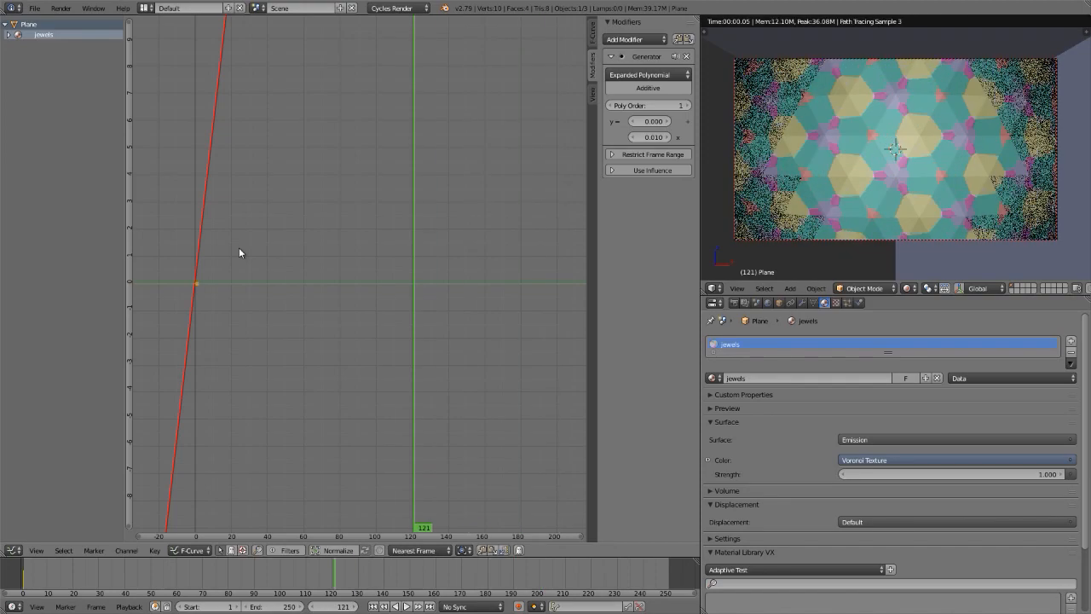
{"action": "key", "text": "shift+Down"}
{"action": "key", "text": "shift+Down"}
{"action": "key", "text": "shift+Down"}
{"action": "key", "text": "shift+Down"}
{"action": "key", "text": "shift+Down"}
{"action": "key", "text": "shift+Down"}
{"action": "key", "text": "shift+Down"}
{"action": "key", "text": "shift+Down"}
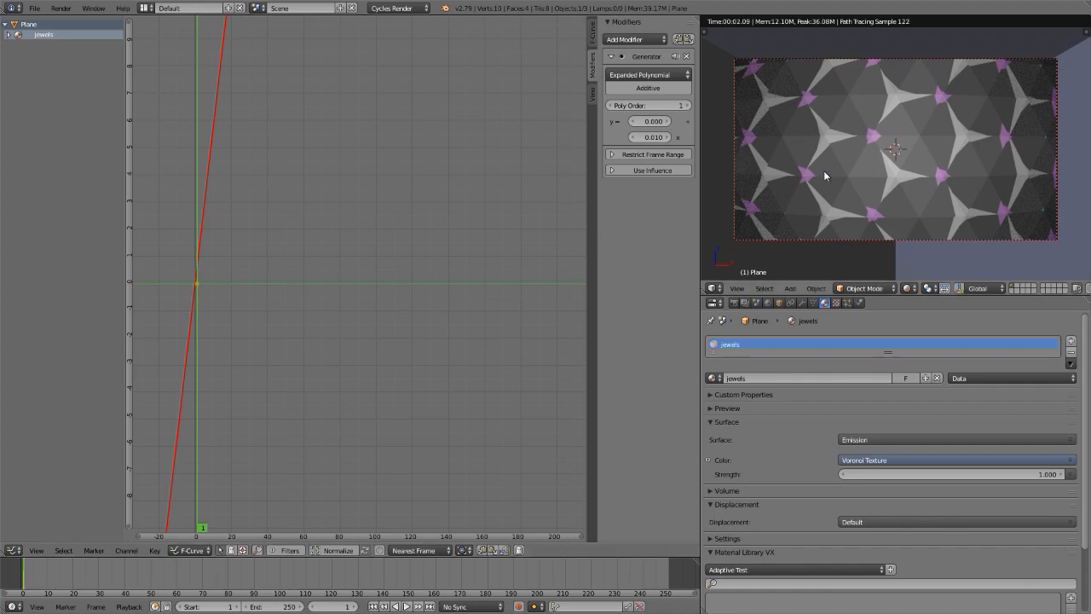
{"action": "key", "text": "ctrl+Up"}
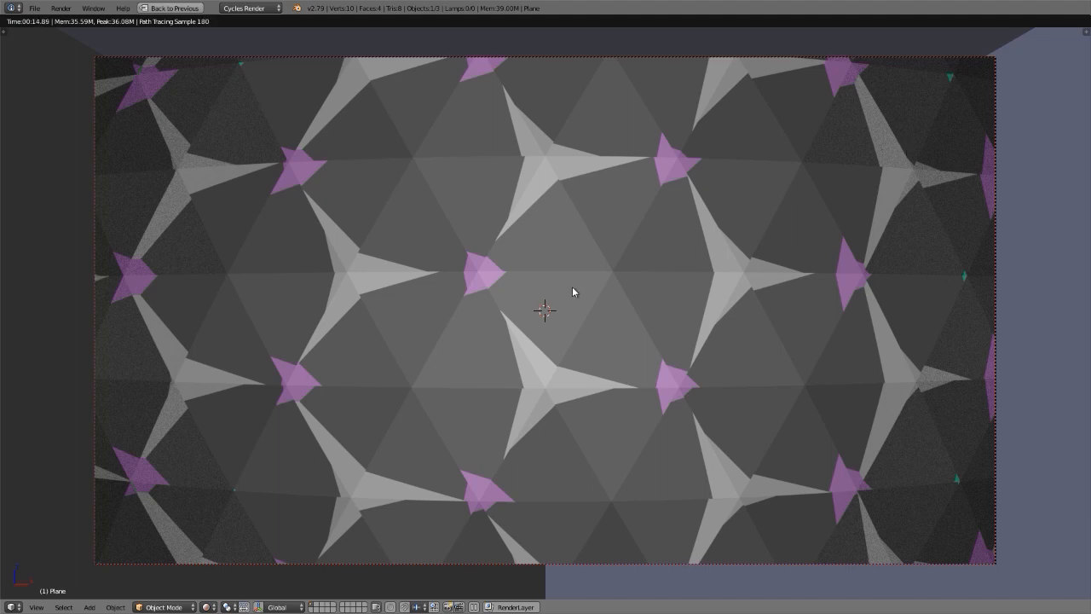
{"action": "key", "text": "ctrl+Up"}
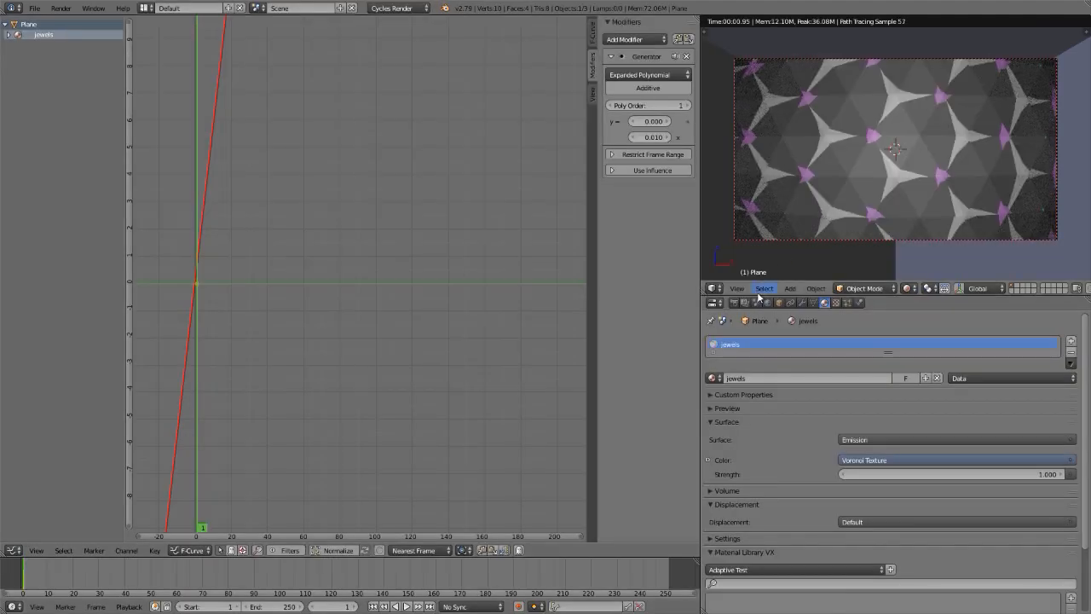
Render frame 1 with the render layer settings shown, and review the sampling and light path settings.
{"action": "left_click", "coordinate": [745, 304]}
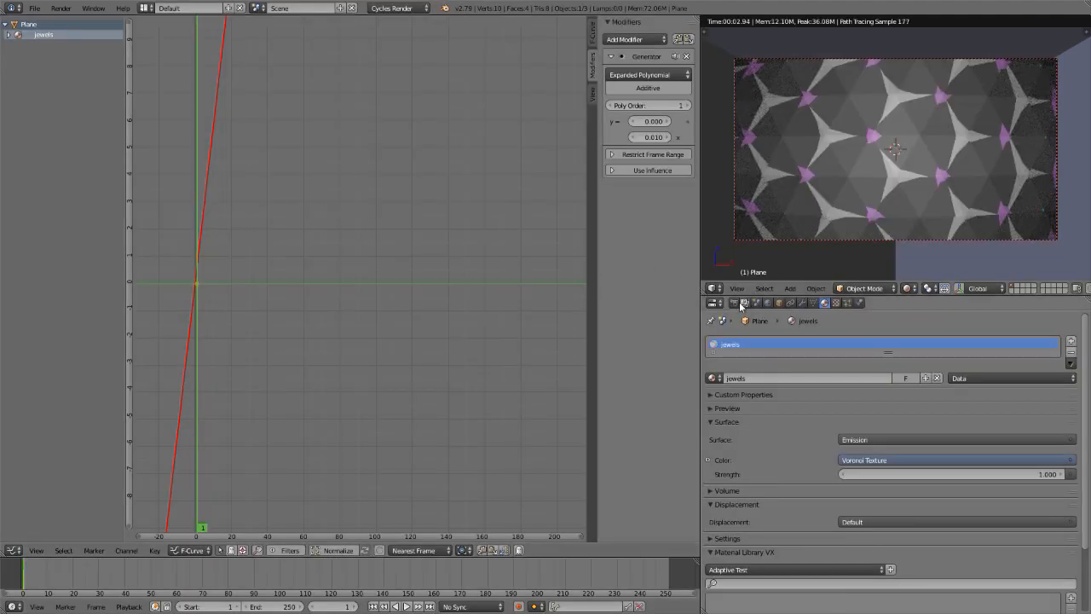
{"action": "key", "text": "F12"}
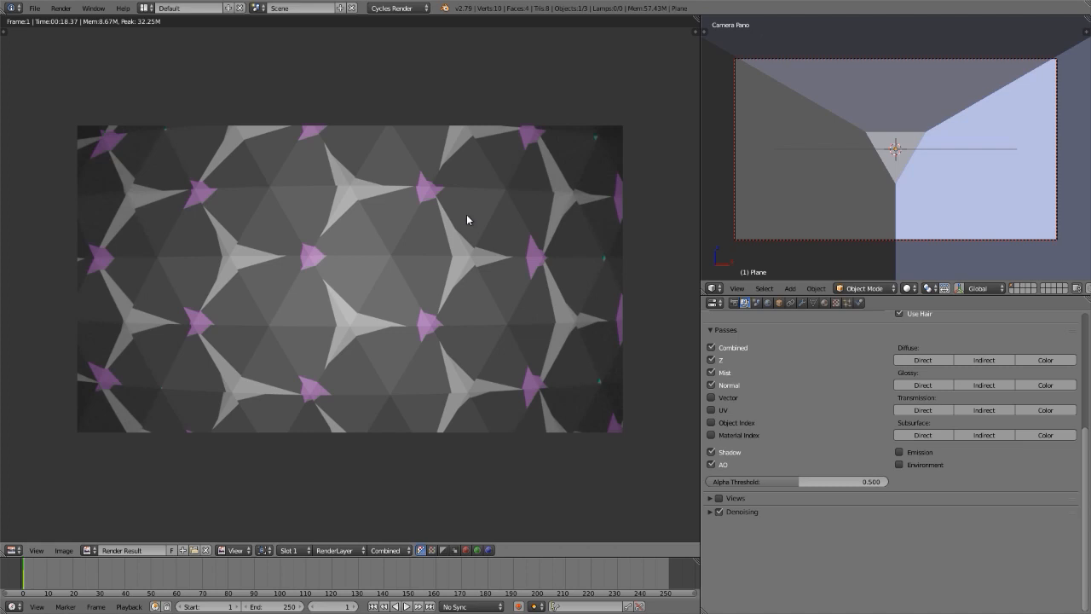
{"action": "left_click", "coordinate": [734, 304]}
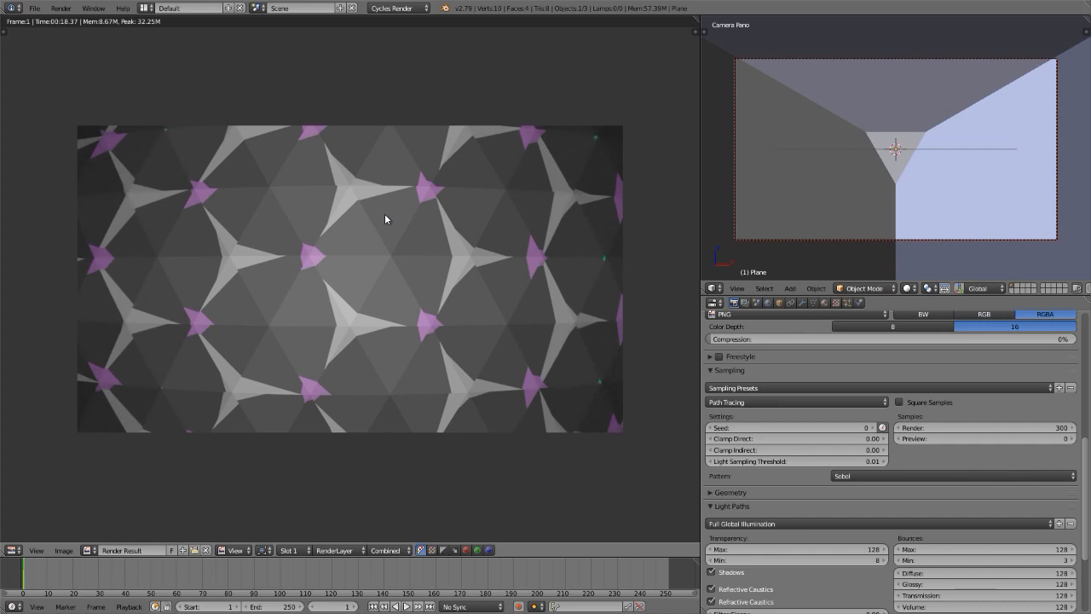
{"action": "key", "text": "Escape"}
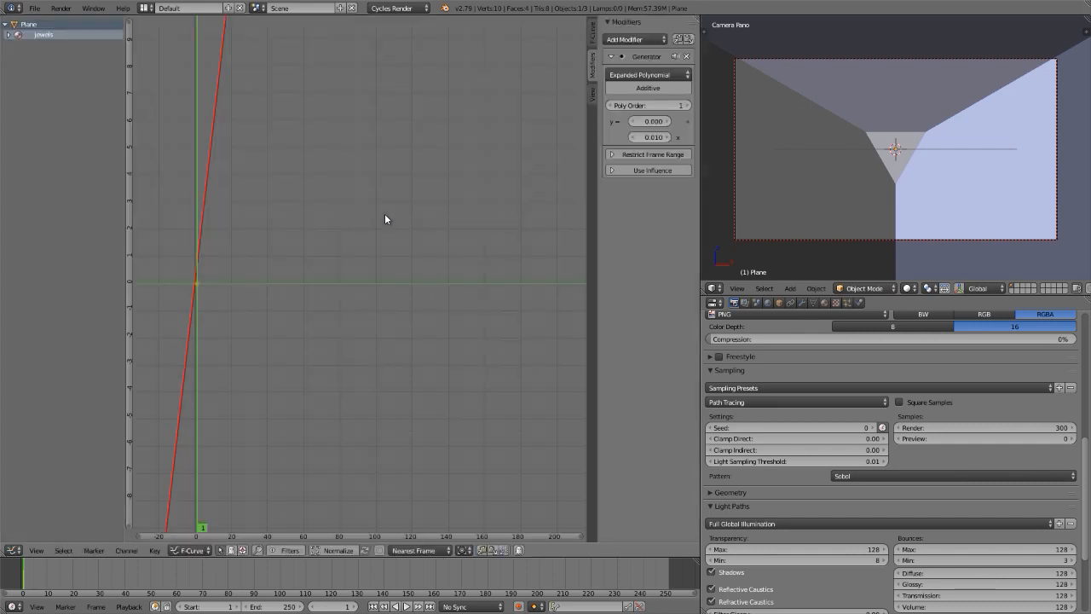
Return to the jewels node tree with the viewport in rendered shading, and set the Voronoi texture scale to 5.
{"action": "key", "text": "shift+F3"}
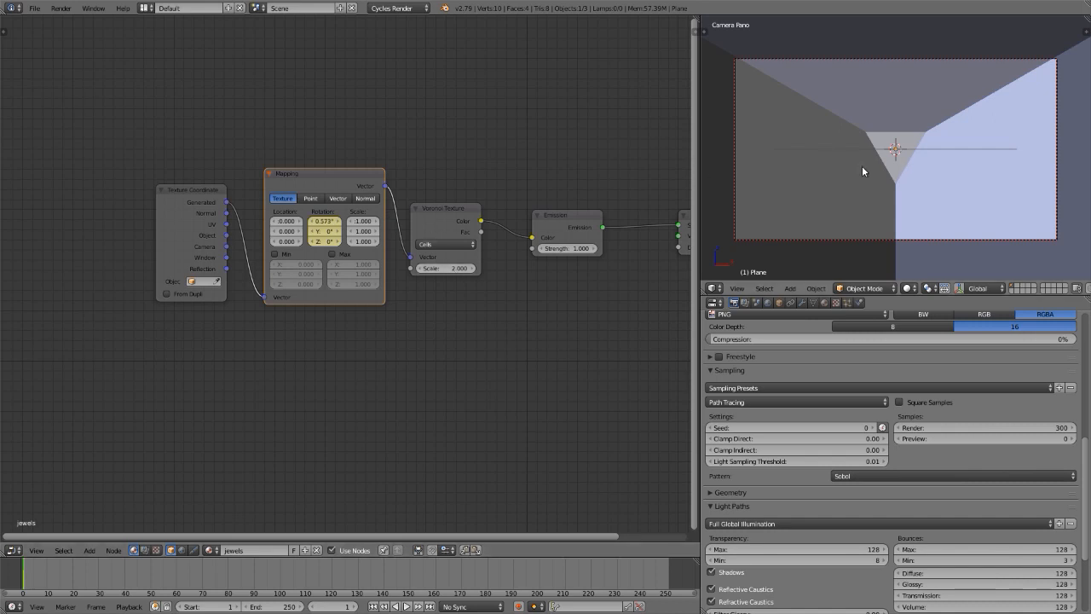
{"action": "key", "text": "shift+z"}
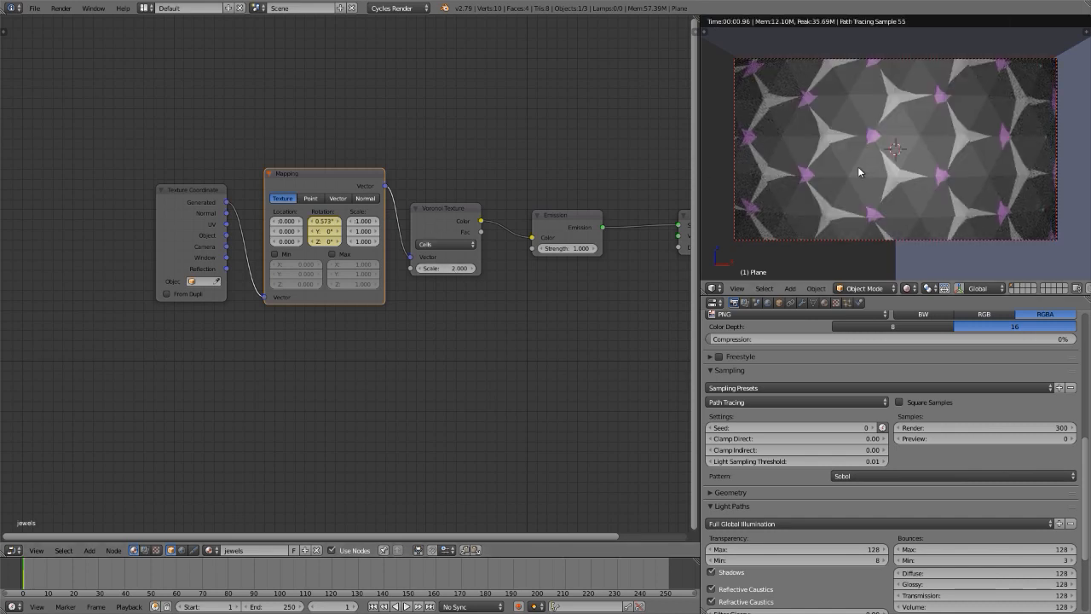
{"action": "left_click", "coordinate": [435, 268]}
{"action": "type", "text": "5"}
{"action": "key", "text": "Return"}
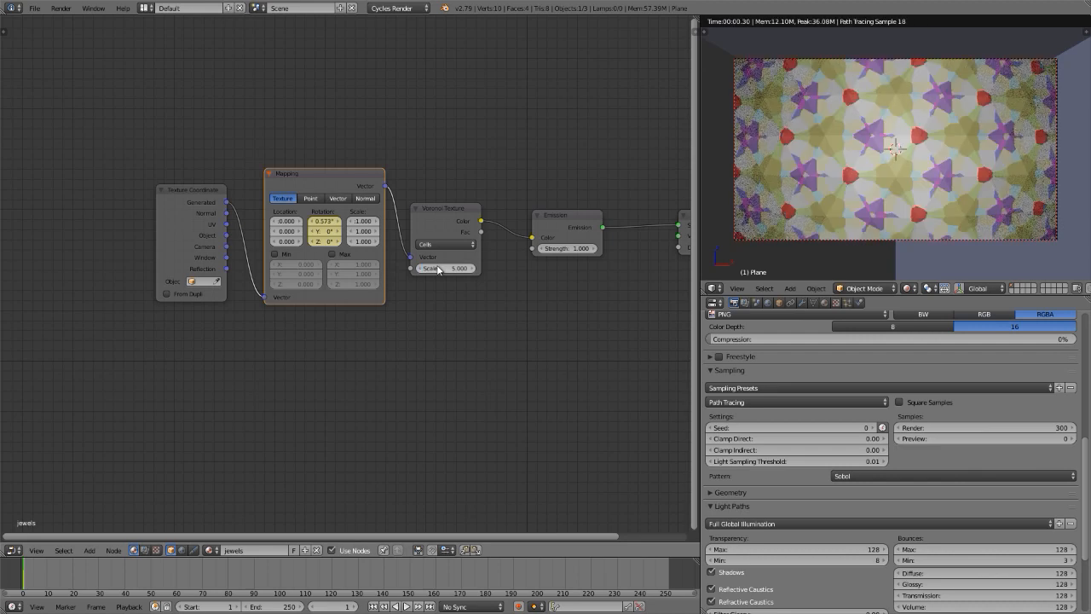